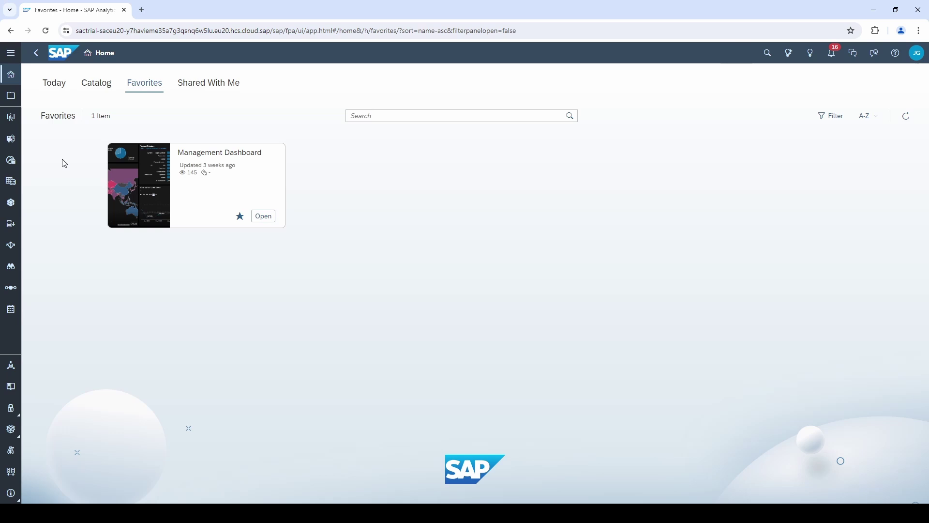
- Expand the side navigation and go to the Stories start page
{"action": "left_click", "coordinate": [11, 52]}
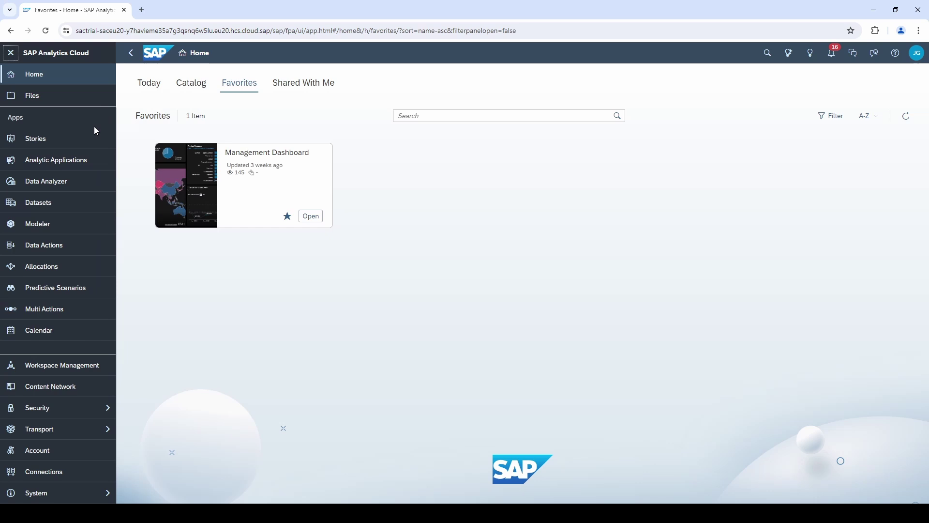
{"action": "left_click", "coordinate": [93, 143]}
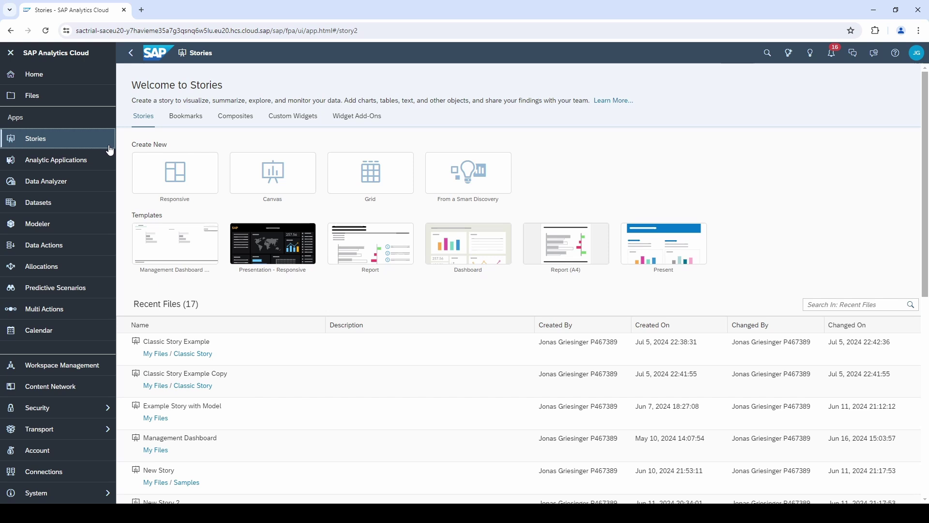
- Create a responsive story in Optimized Design Experience and place a Chart without choosing a dataset
{"action": "left_click", "coordinate": [202, 175]}
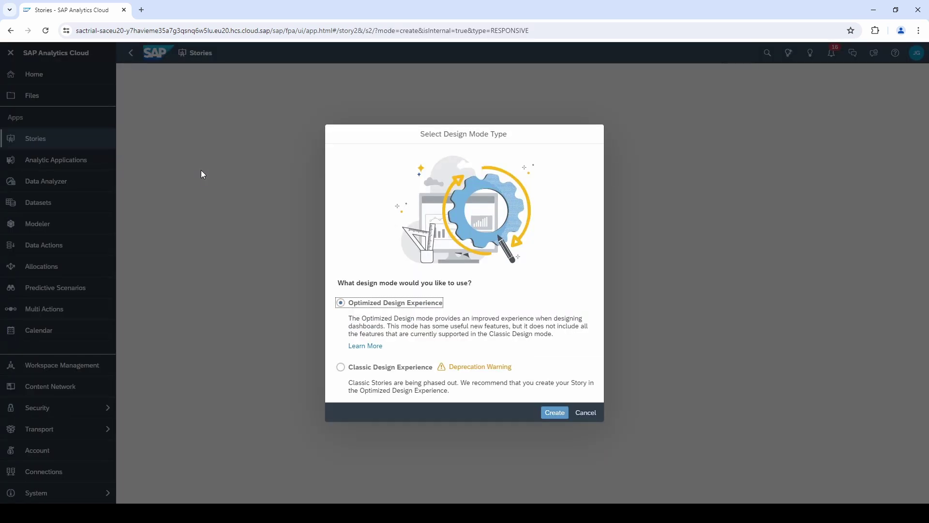
{"action": "left_click", "coordinate": [555, 412]}
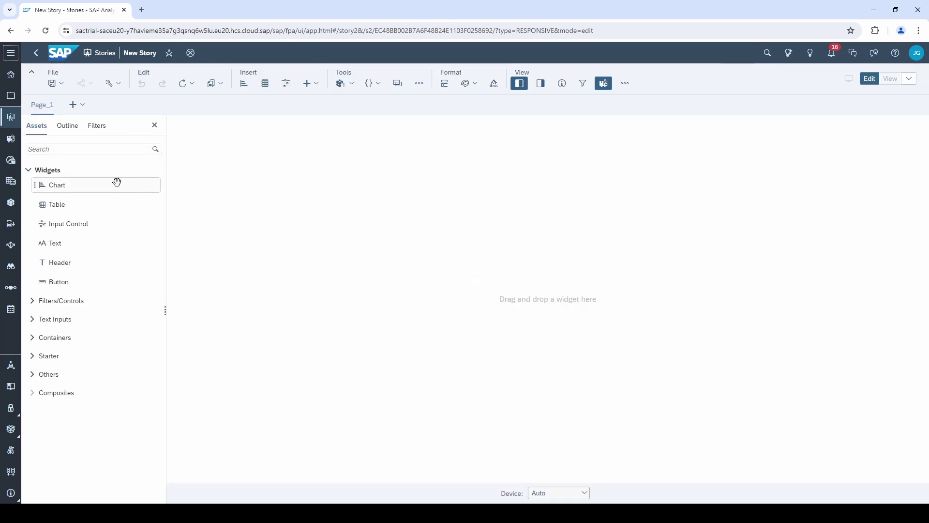
{"action": "left_click_drag", "start_coordinate": [86, 183], "coordinate": [218, 155]}
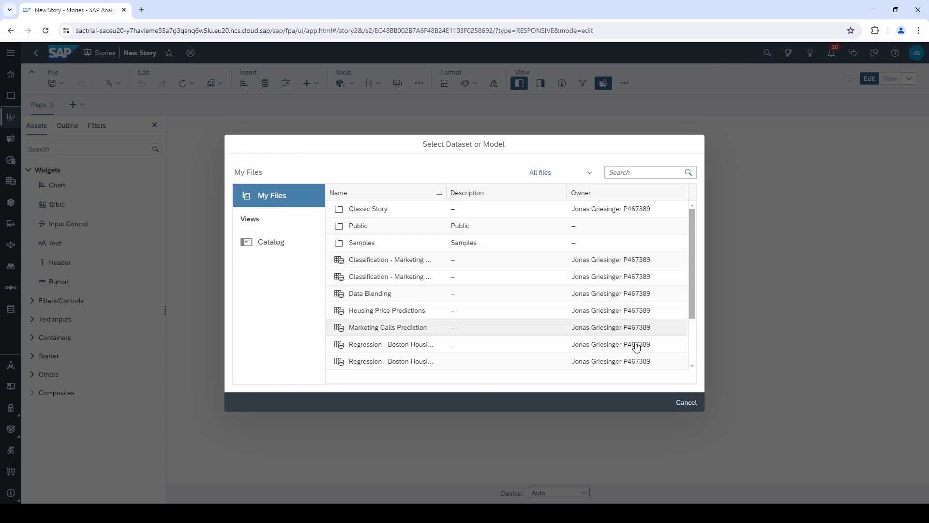
{"action": "left_click", "coordinate": [684, 402]}
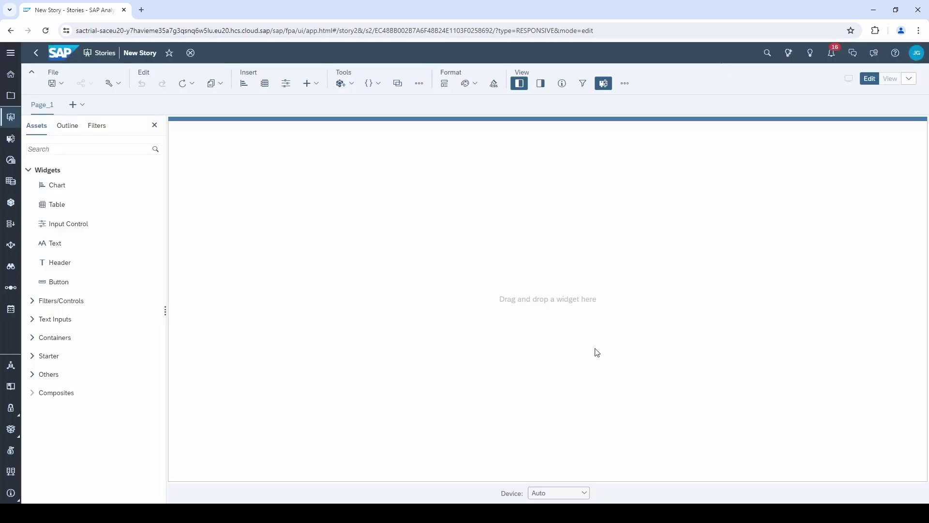
- Add data uploaded from a file, importing SAC Retailer Dataset.xlsx
{"action": "left_click", "coordinate": [342, 89]}
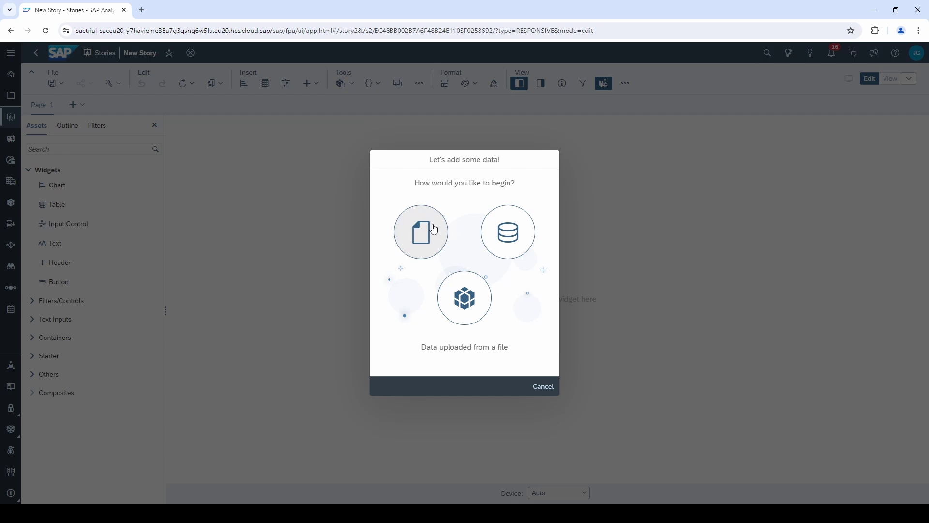
{"action": "left_click", "coordinate": [433, 229]}
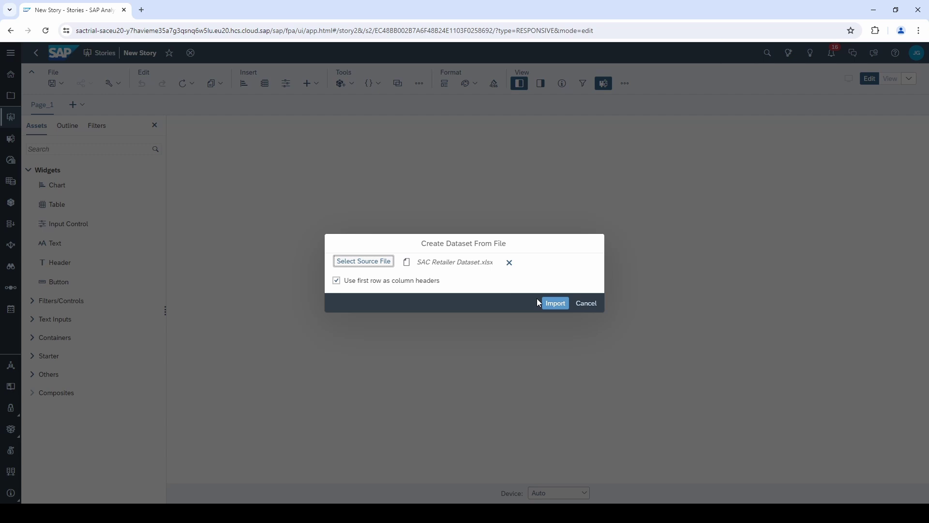
{"action": "left_click", "coordinate": [555, 304]}
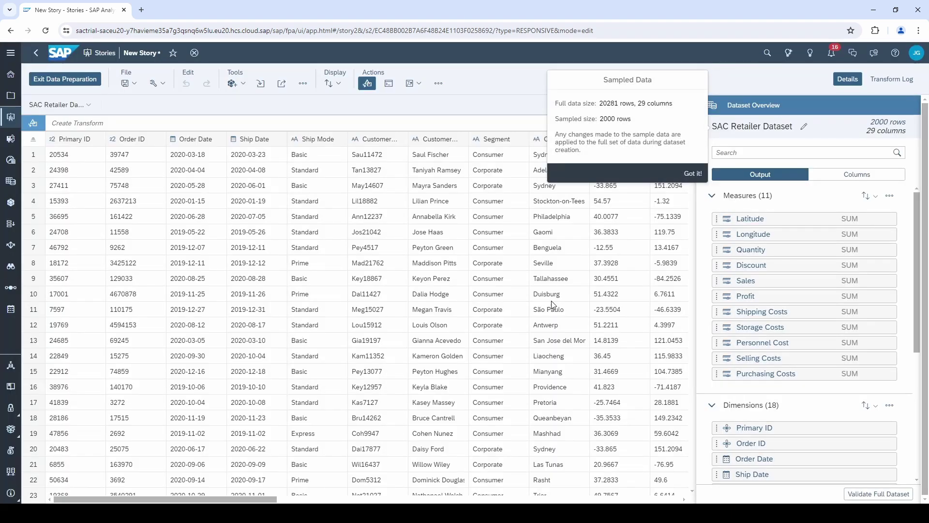
- Dismiss the sampled-data notice and inspect the Order ID, Order Date and Ship Date columns
{"action": "left_click", "coordinate": [692, 173]}
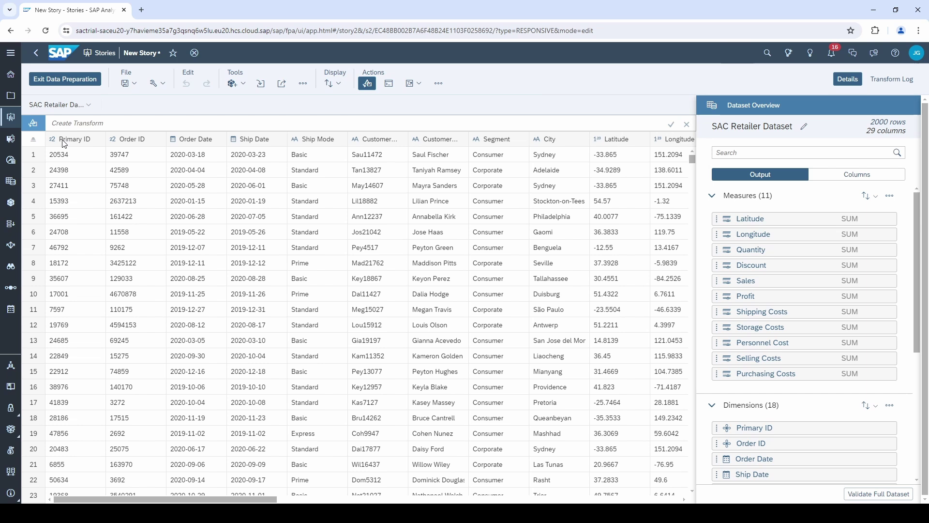
{"action": "left_click", "coordinate": [126, 142]}
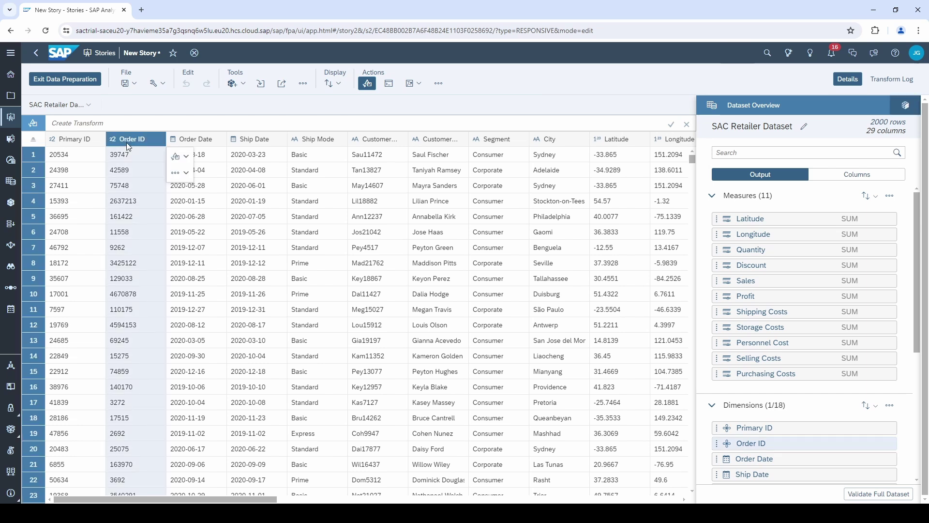
{"action": "left_click", "coordinate": [200, 143]}
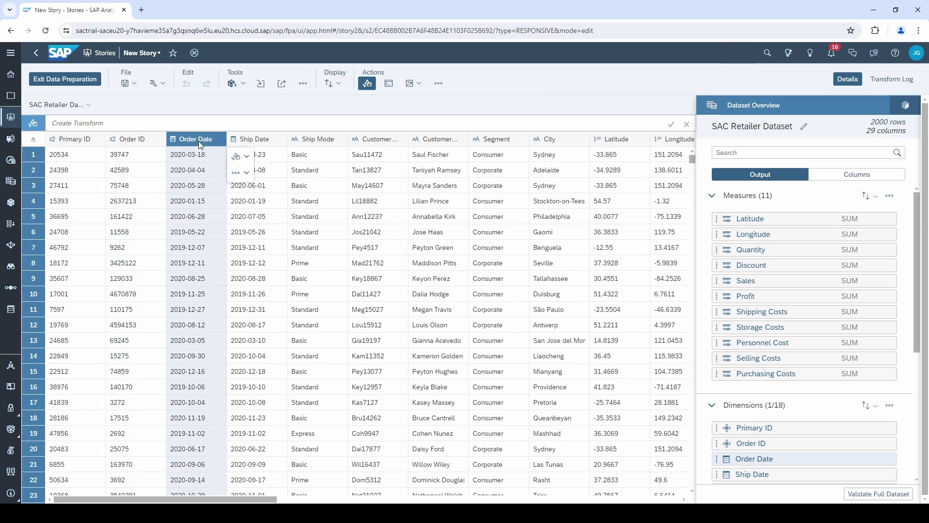
{"action": "left_click", "coordinate": [262, 142]}
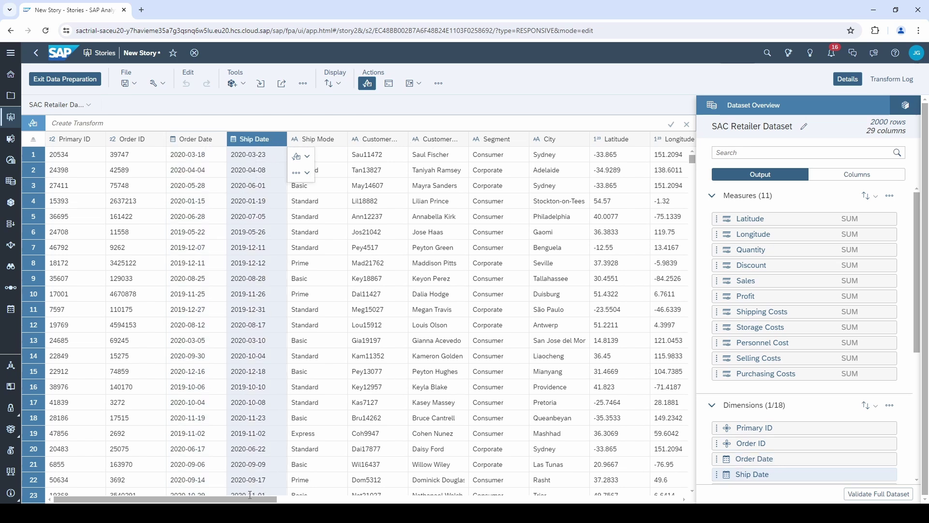
{"action": "left_click_drag", "start_coordinate": [246, 501], "coordinate": [569, 492]}
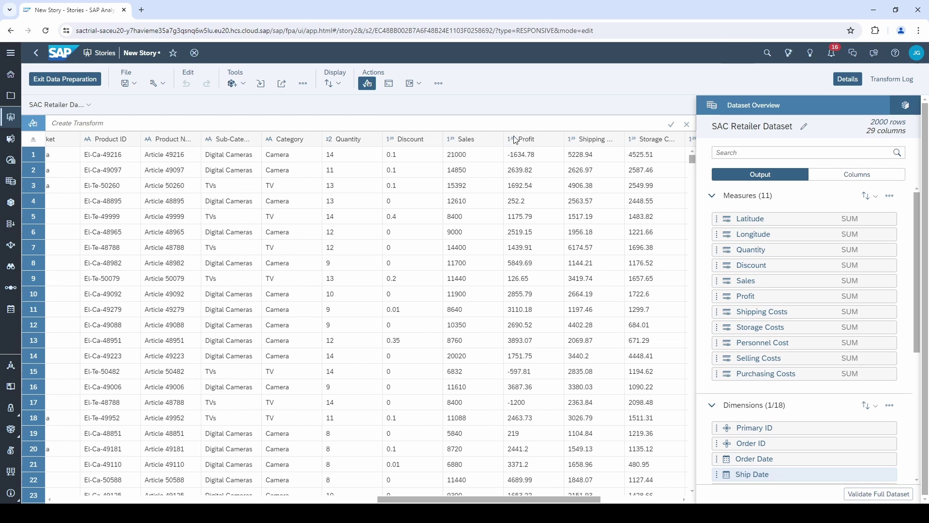
{"action": "left_click_drag", "start_coordinate": [479, 500], "coordinate": [561, 501]}
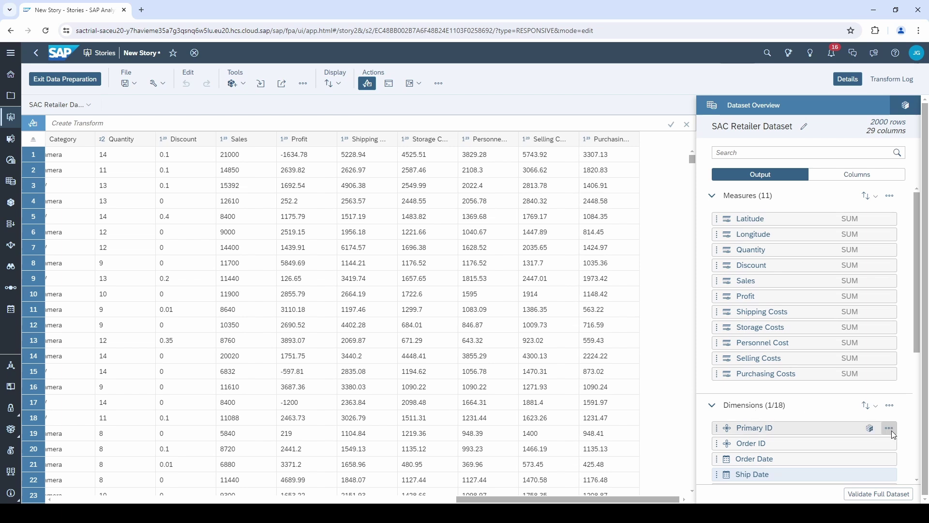
- Check the option menus for Primary ID and Purchasing Costs without changing anything
{"action": "left_click", "coordinate": [889, 428]}
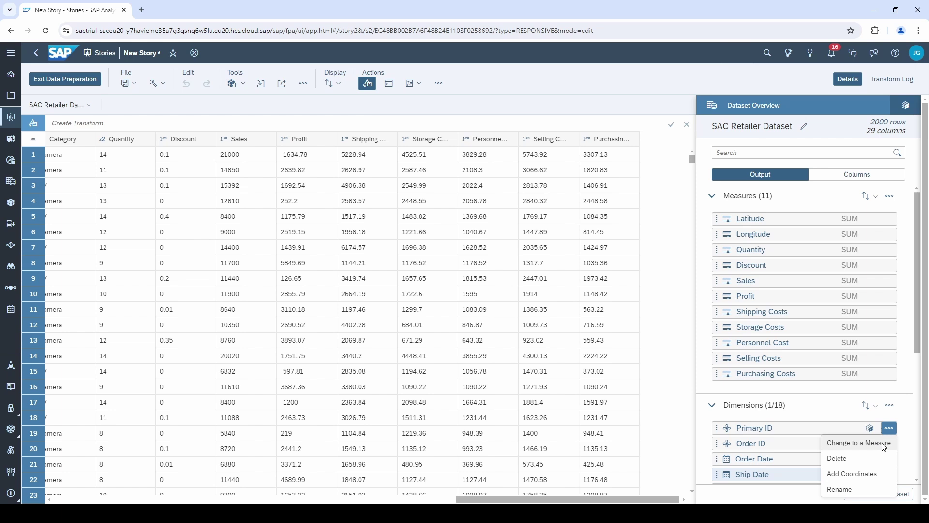
{"action": "left_click", "coordinate": [889, 374]}
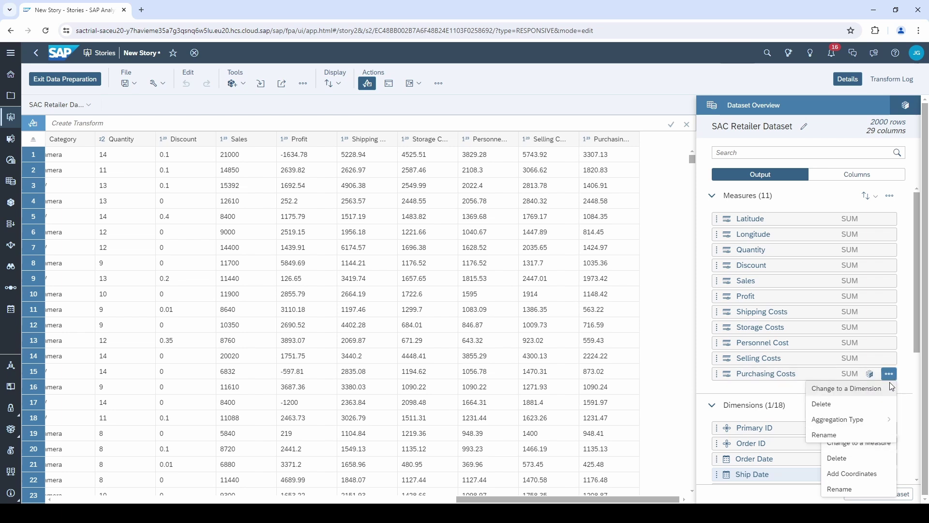
{"action": "left_click", "coordinate": [705, 391]}
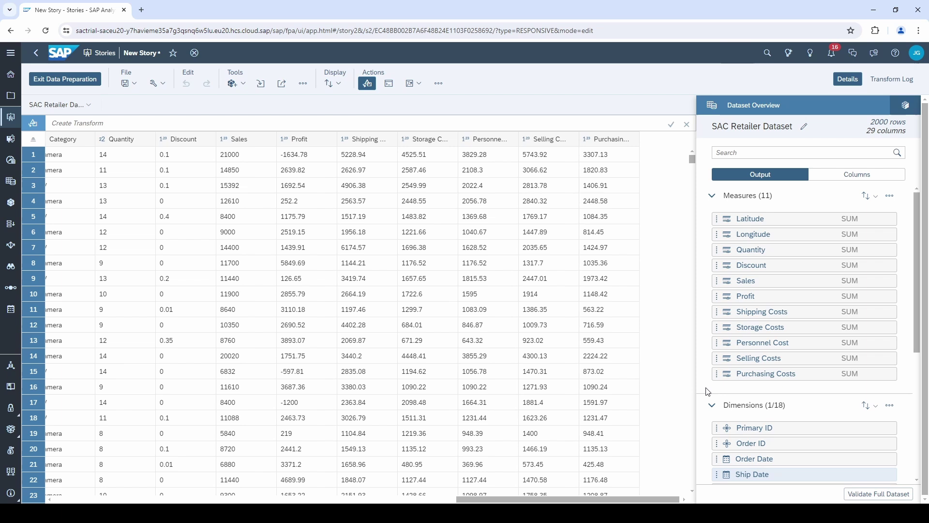
- In the Sales measure's details, keep SUM aggregation and set Decimal Places to 0
{"action": "left_click", "coordinate": [776, 281]}
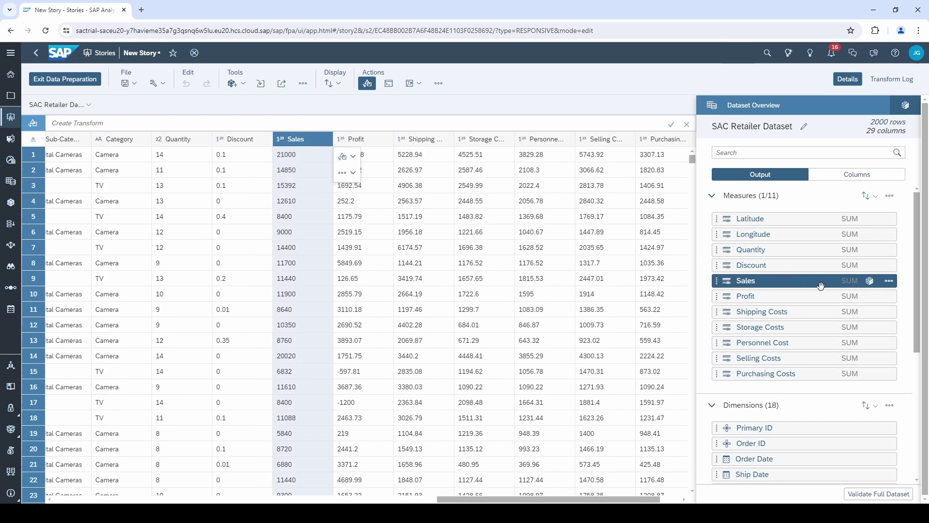
{"action": "left_click", "coordinate": [870, 282]}
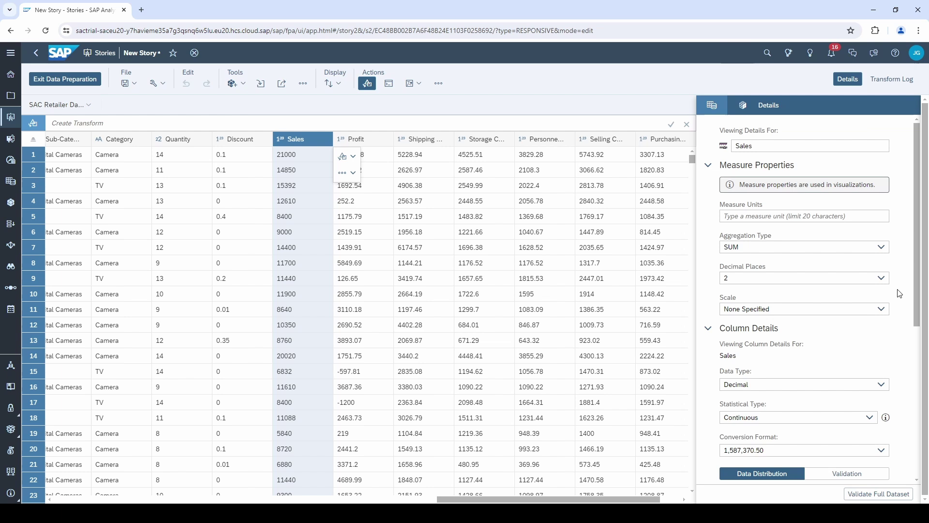
{"action": "left_click", "coordinate": [881, 247]}
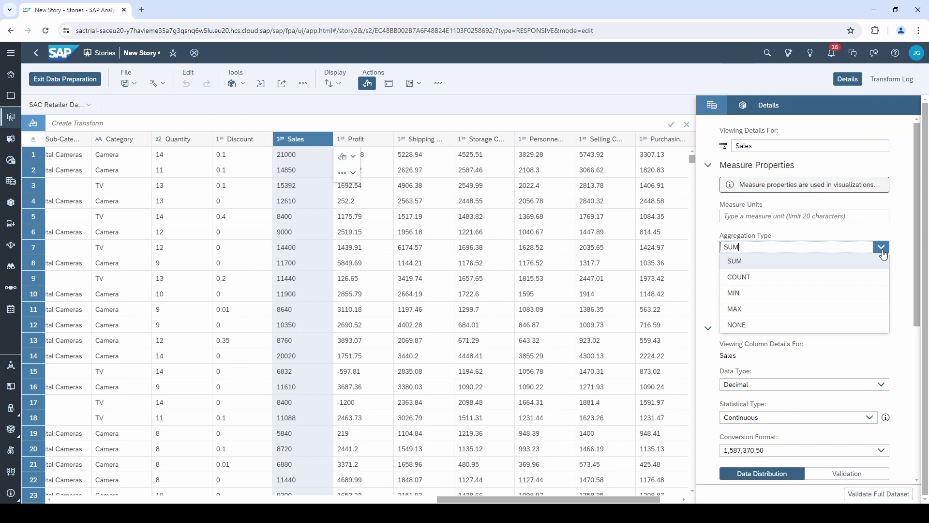
{"action": "left_click", "coordinate": [797, 262]}
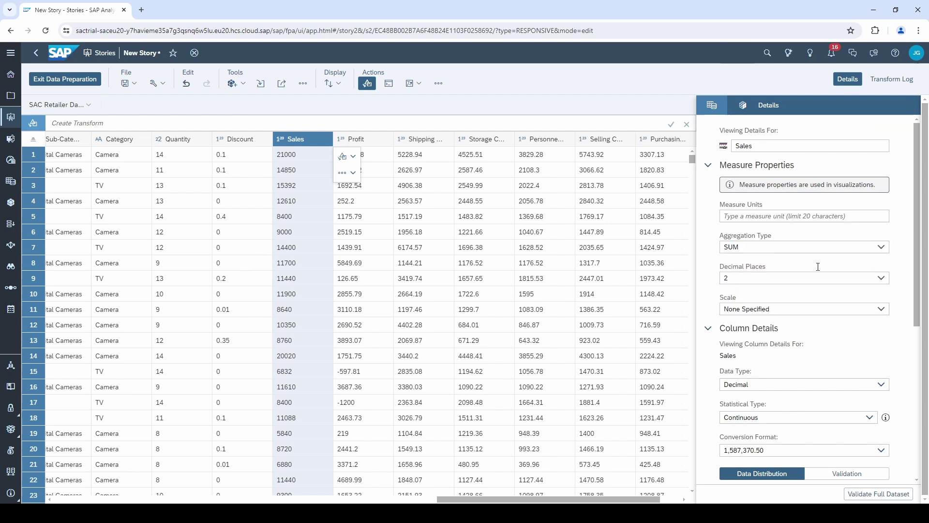
{"action": "left_click", "coordinate": [882, 279]}
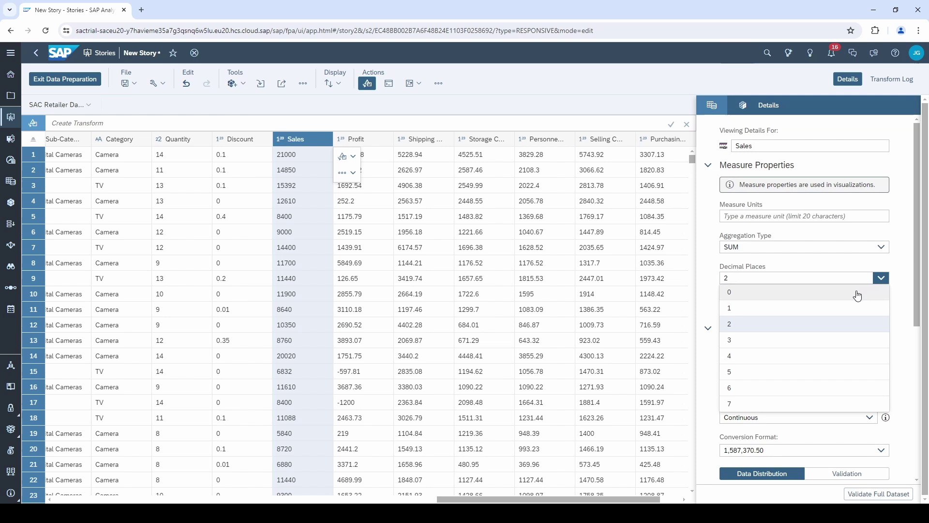
{"action": "left_click", "coordinate": [839, 293]}
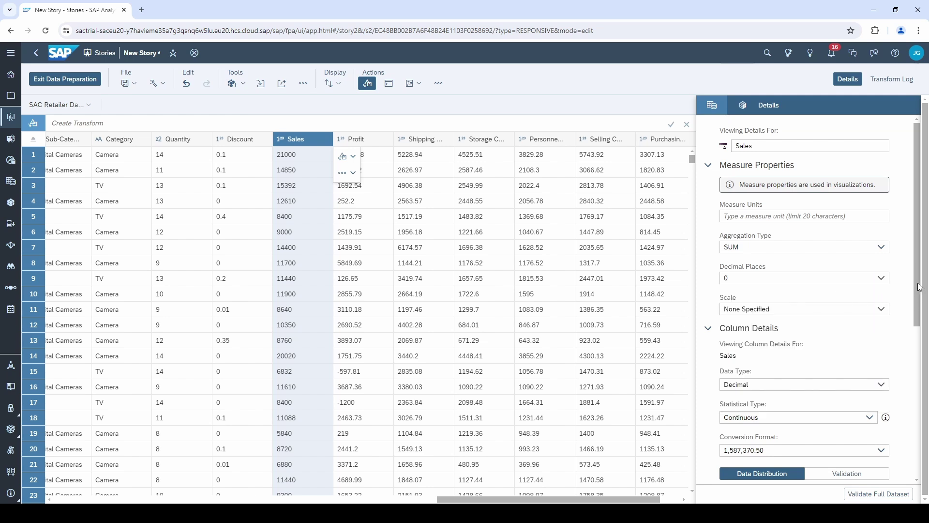
- Keep Sales as Decimal data type with Continuous statistical type, then return to Dataset Overview
{"action": "scroll", "coordinate": [913, 318], "scroll_direction": "down", "scroll_amount": 1}
{"action": "left_click_drag", "start_coordinate": [913, 318], "coordinate": [911, 404]}
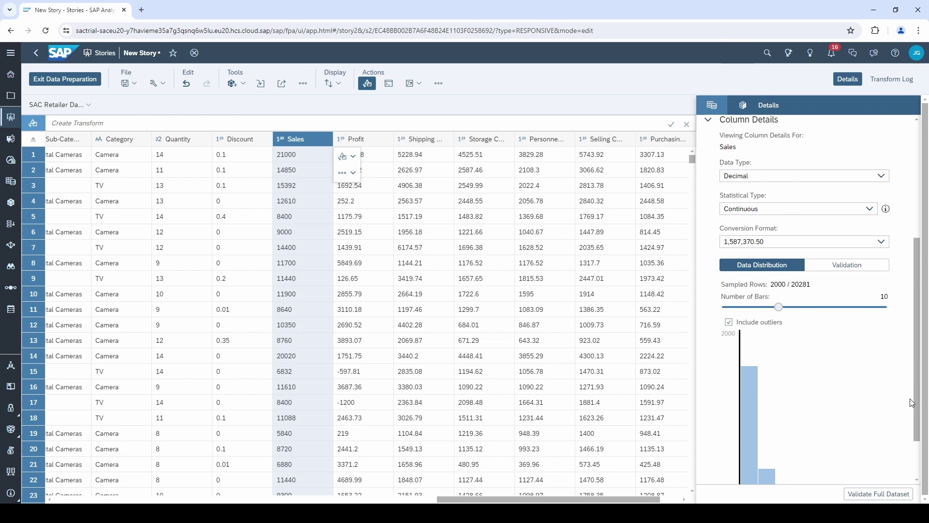
{"action": "left_click", "coordinate": [883, 174]}
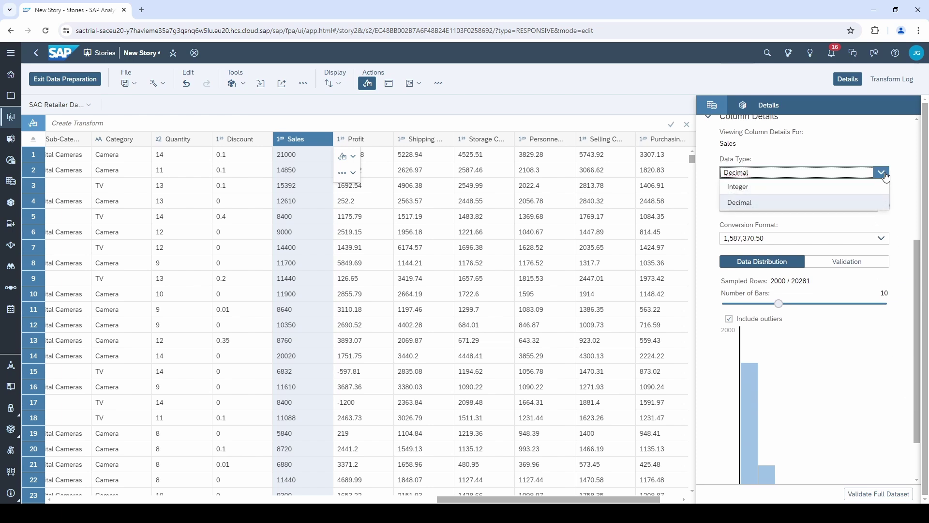
{"action": "left_click", "coordinate": [898, 200]}
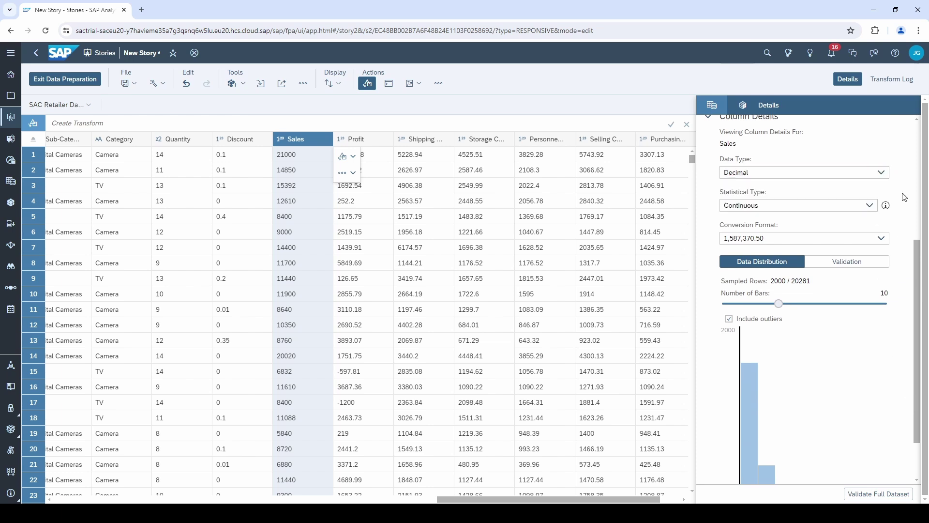
{"action": "left_click", "coordinate": [869, 207]}
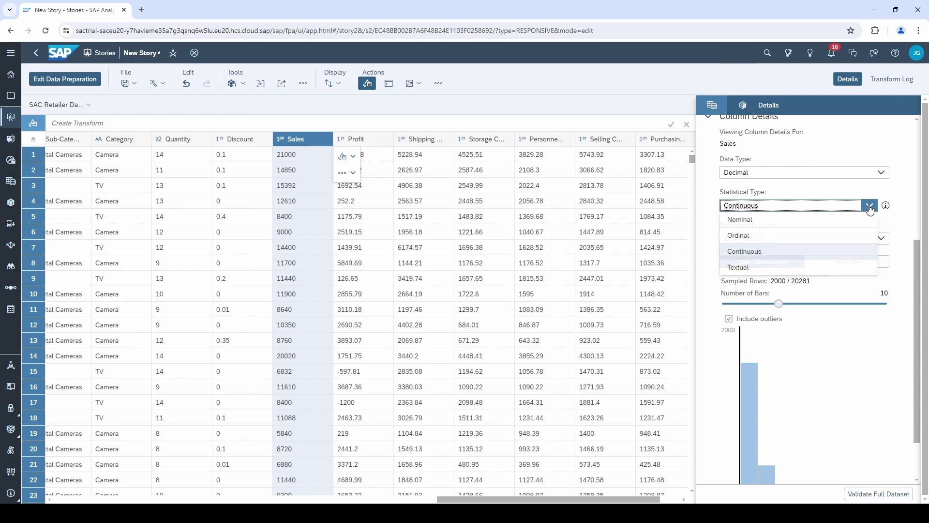
{"action": "left_click", "coordinate": [837, 258]}
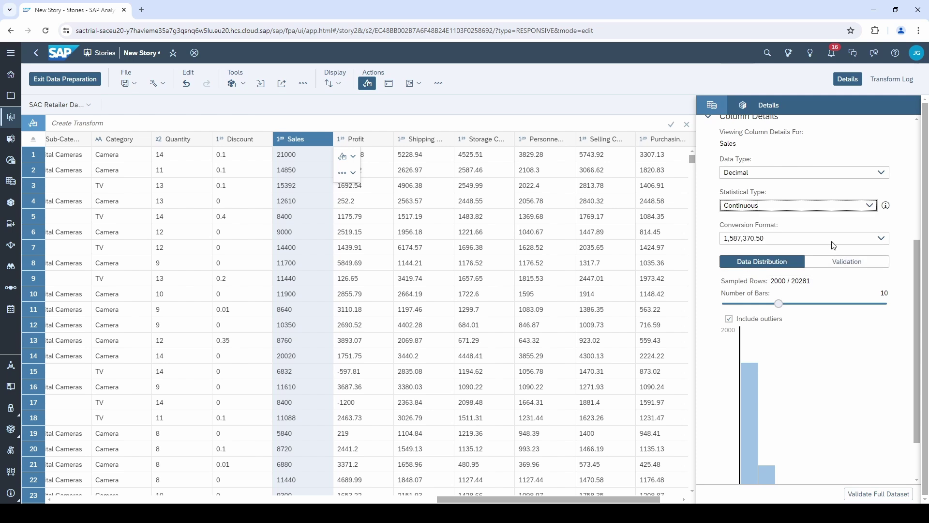
{"action": "left_click", "coordinate": [712, 109]}
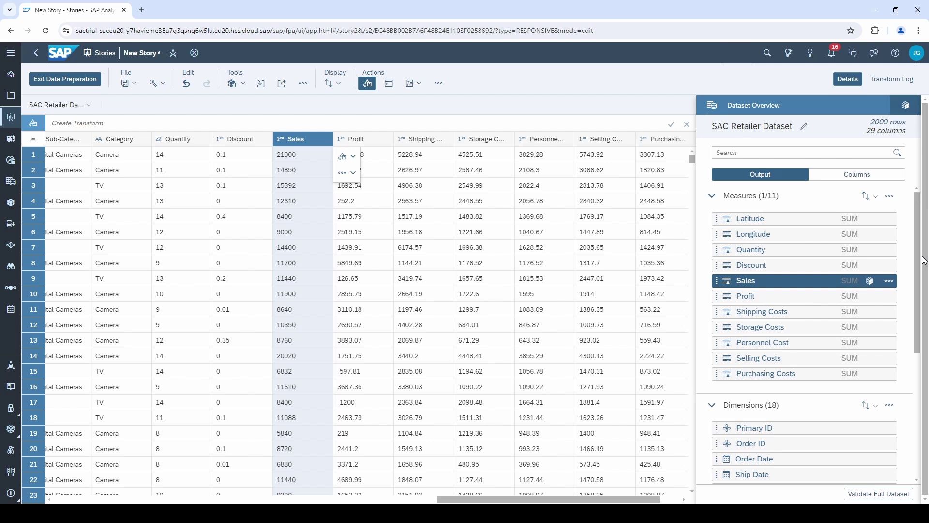
- Inspect City's column details, confirming String data type and Nominal statistical type
{"action": "left_click_drag", "start_coordinate": [919, 264], "coordinate": [925, 379]}
{"action": "left_click", "coordinate": [775, 337]}
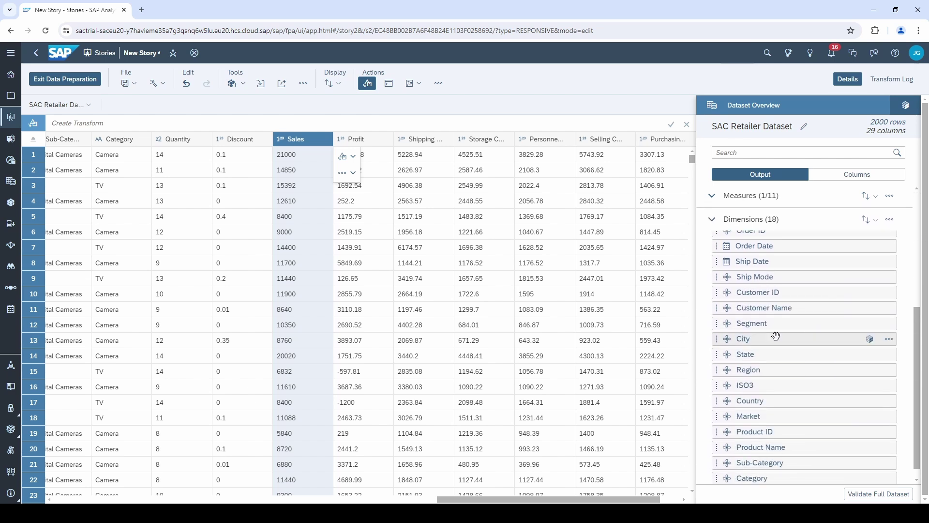
{"action": "left_click", "coordinate": [869, 338]}
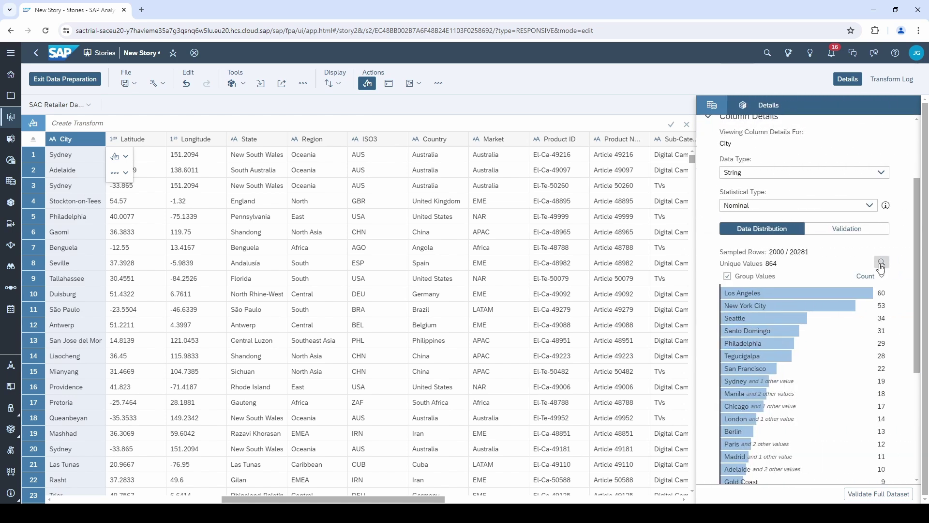
{"action": "left_click", "coordinate": [880, 174]}
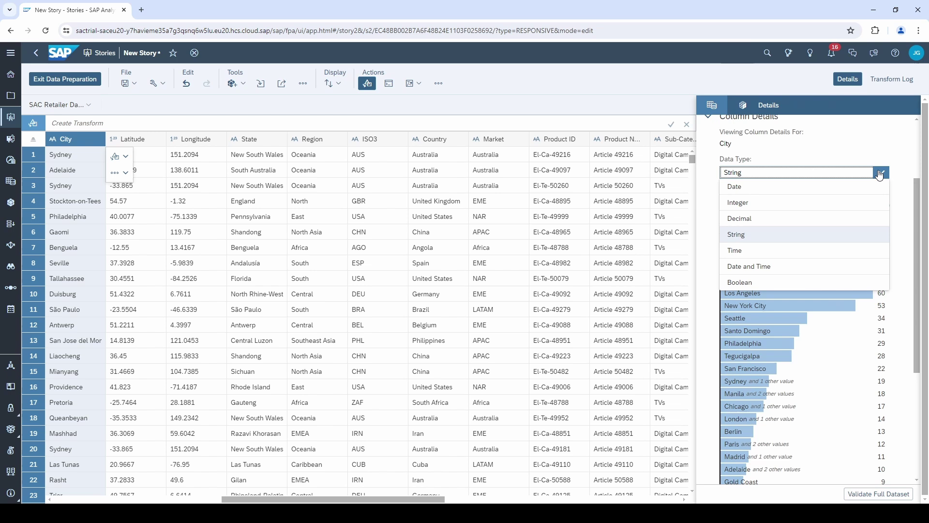
{"action": "left_click", "coordinate": [880, 174]}
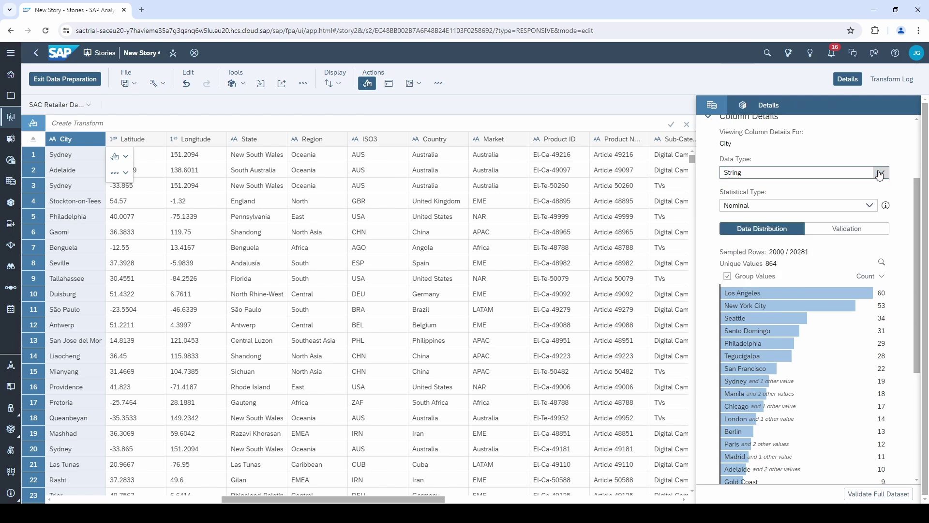
{"action": "left_click", "coordinate": [870, 206]}
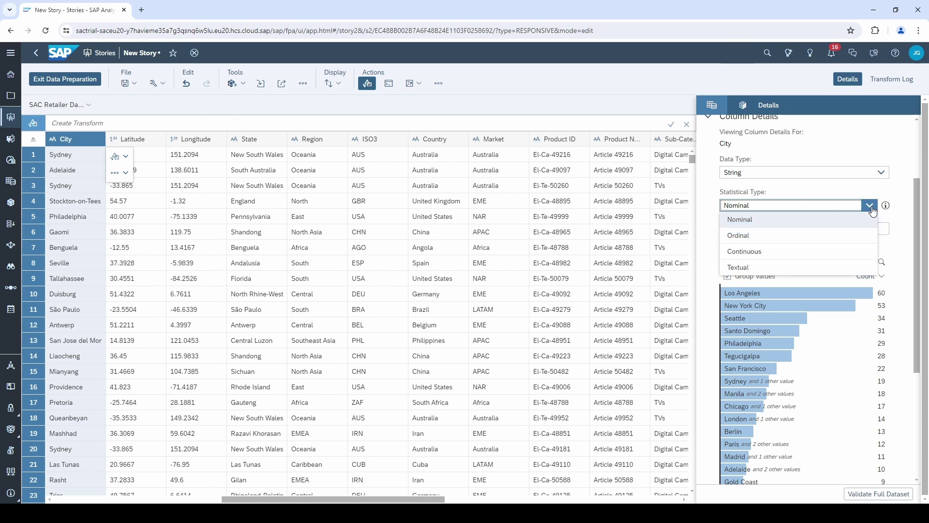
{"action": "left_click", "coordinate": [870, 206]}
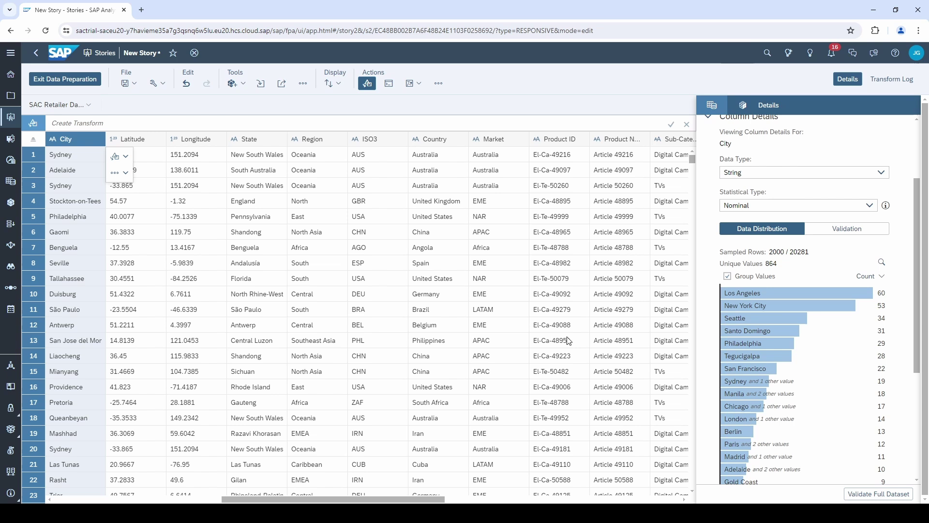
{"action": "left_click_drag", "start_coordinate": [424, 499], "coordinate": [281, 500]}
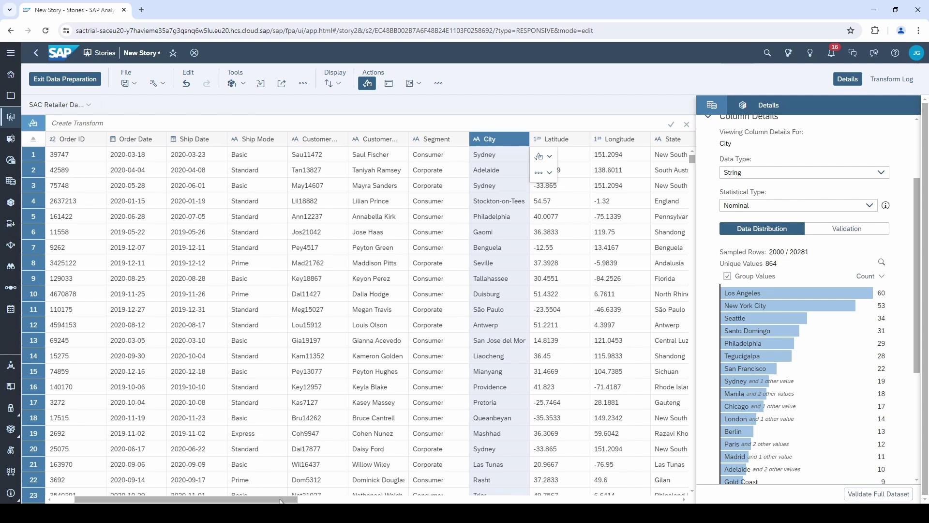
- Set Customer Name as the description for the Customer ID column
{"action": "left_click", "coordinate": [312, 141]}
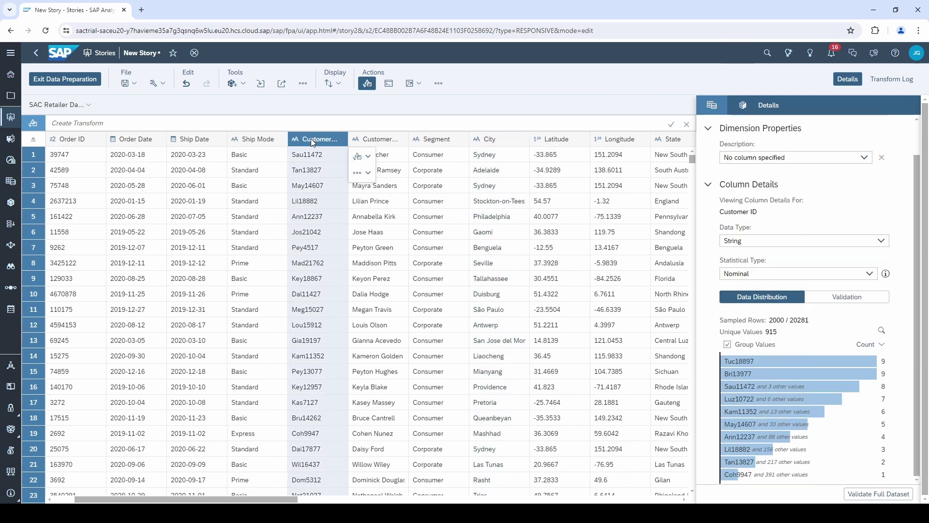
{"action": "left_click", "coordinate": [378, 139]}
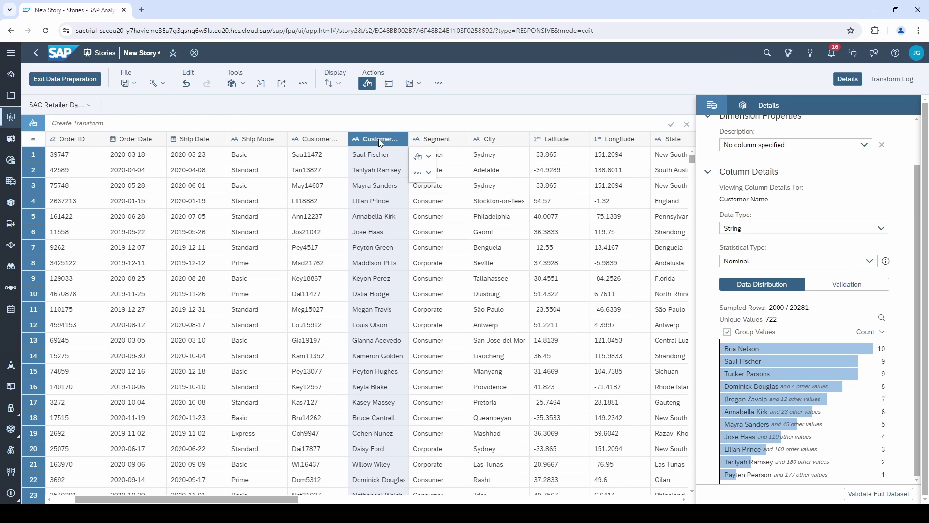
{"action": "left_click", "coordinate": [323, 140]}
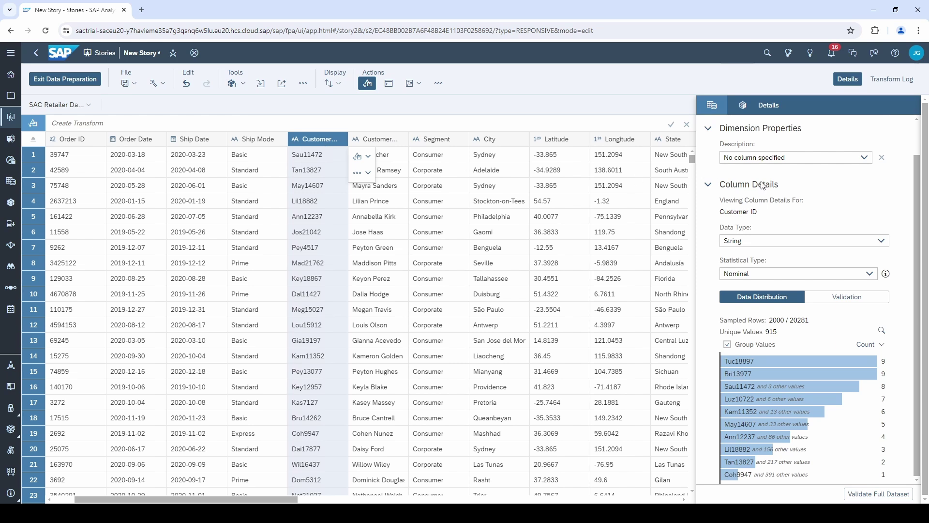
{"action": "left_click", "coordinate": [864, 158]}
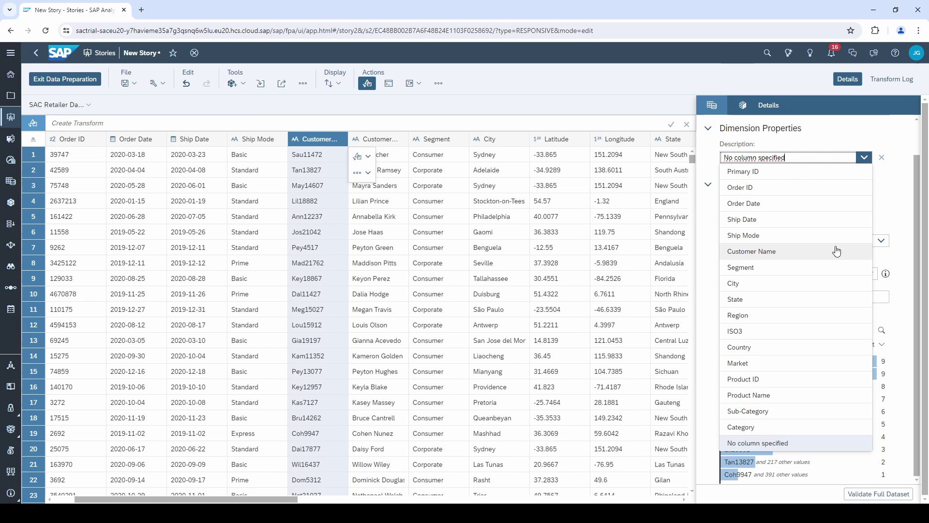
{"action": "left_click", "coordinate": [832, 256]}
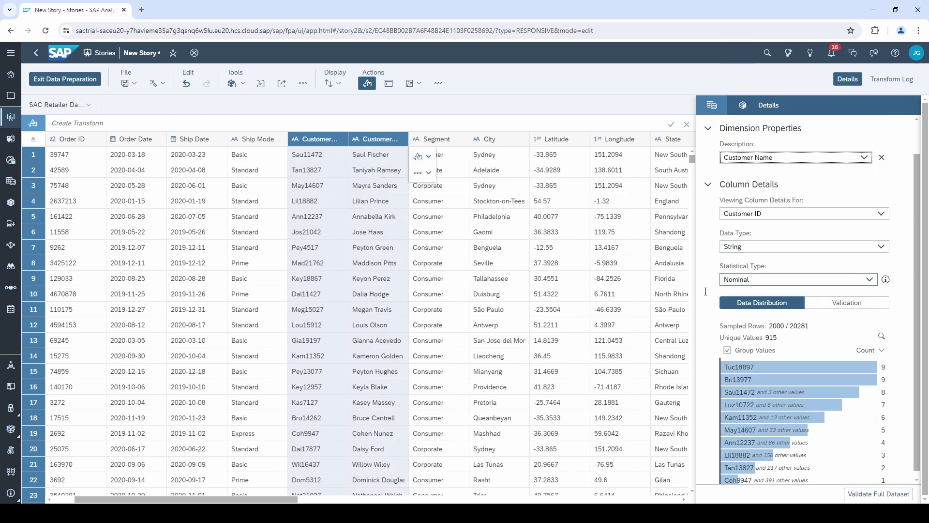
- Set Product Name as the description for the Product ID column
{"action": "left_click_drag", "start_coordinate": [292, 499], "coordinate": [489, 491]}
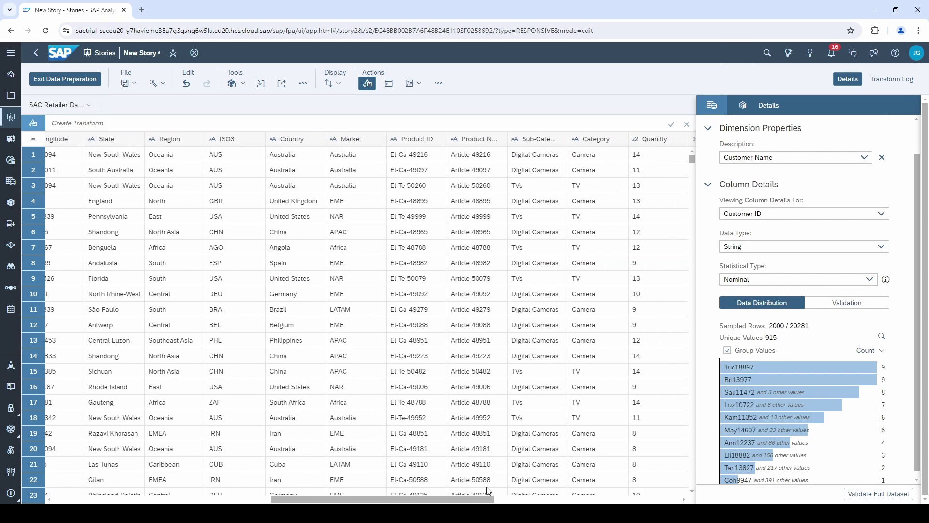
{"action": "left_click", "coordinate": [415, 140]}
{"action": "left_click", "coordinate": [801, 194]}
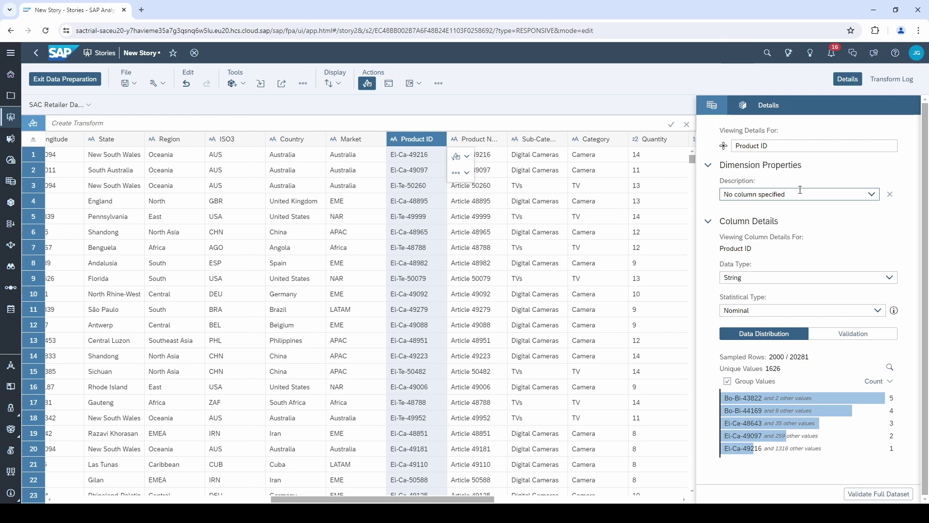
{"action": "left_click", "coordinate": [871, 195]}
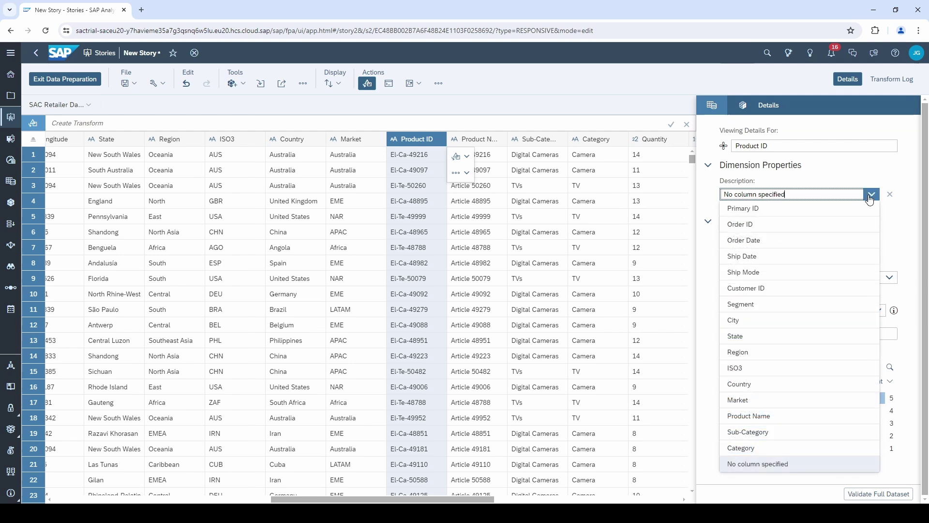
{"action": "left_click", "coordinate": [778, 415]}
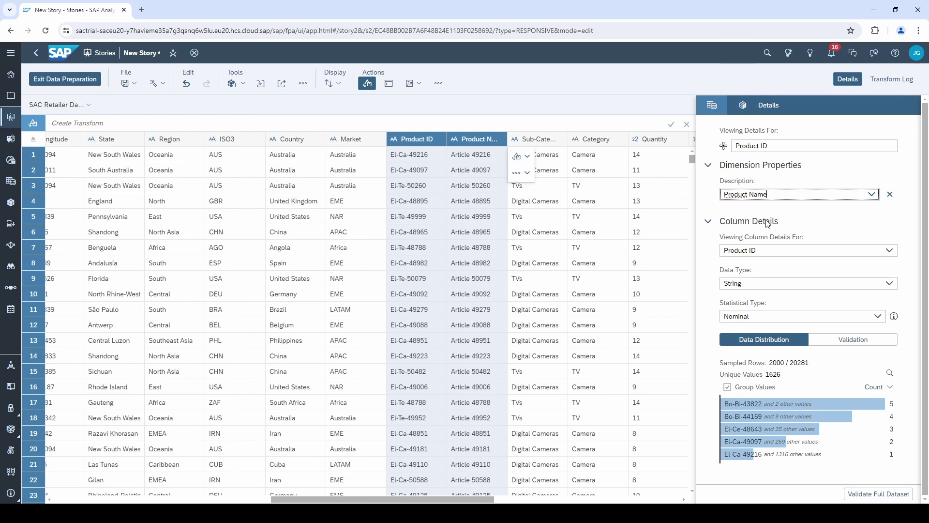
- Start a level-based hierarchy from Product ID and name it Product Hierarchy
{"action": "left_click", "coordinate": [711, 105]}
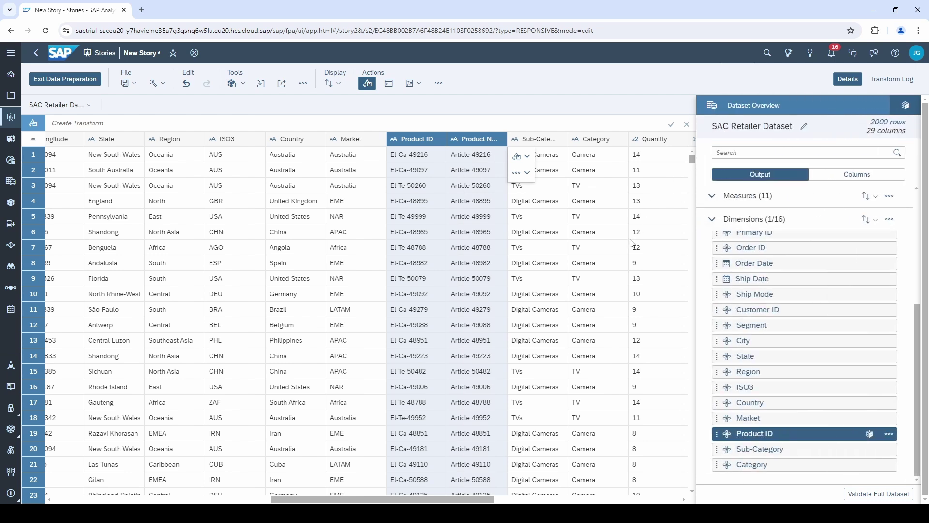
{"action": "left_click", "coordinate": [438, 84]}
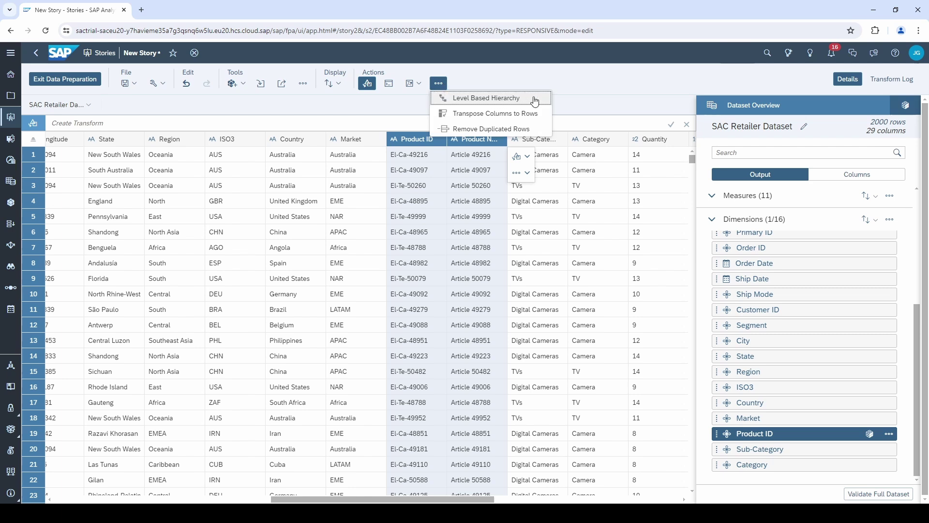
{"action": "left_click", "coordinate": [534, 100]}
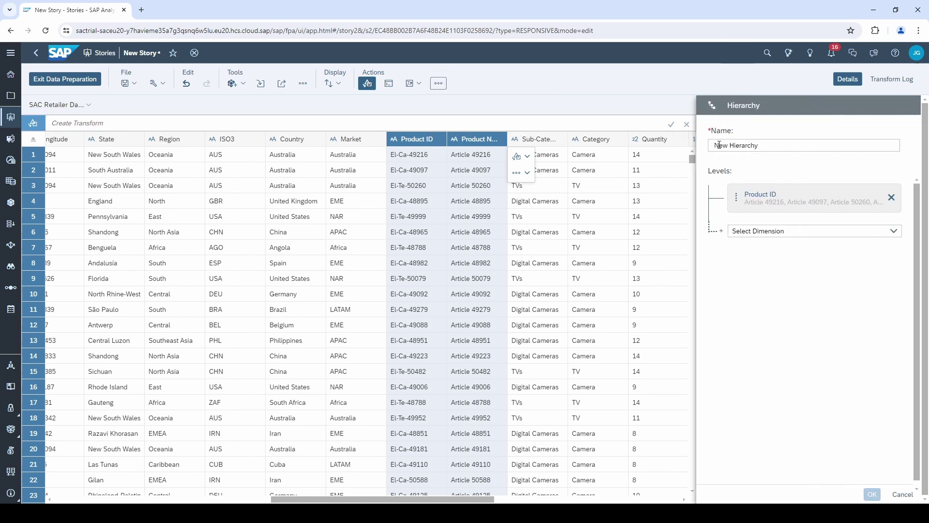
{"action": "triple_click", "coordinate": [729, 146]}
{"action": "left_click", "coordinate": [729, 145]}
{"action": "key", "text": "BackSpace"}
{"action": "key", "text": "BackSpace"}
{"action": "key", "text": "BackSpace"}
{"action": "key", "text": "BackSpace"}
{"action": "type", "text": "Product"}
- Add Category and Sub-Category levels above Product ID and apply the hierarchy
{"action": "left_click", "coordinate": [764, 230]}
{"action": "left_click", "coordinate": [890, 232]}
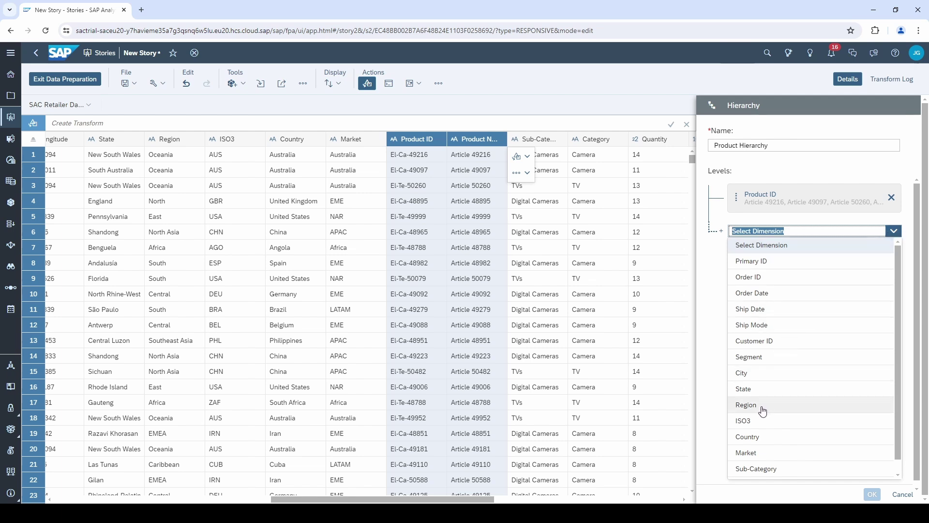
{"action": "scroll", "coordinate": [749, 472], "scroll_direction": "down", "scroll_amount": 1}
{"action": "left_click", "coordinate": [748, 473]}
{"action": "left_click", "coordinate": [893, 268]}
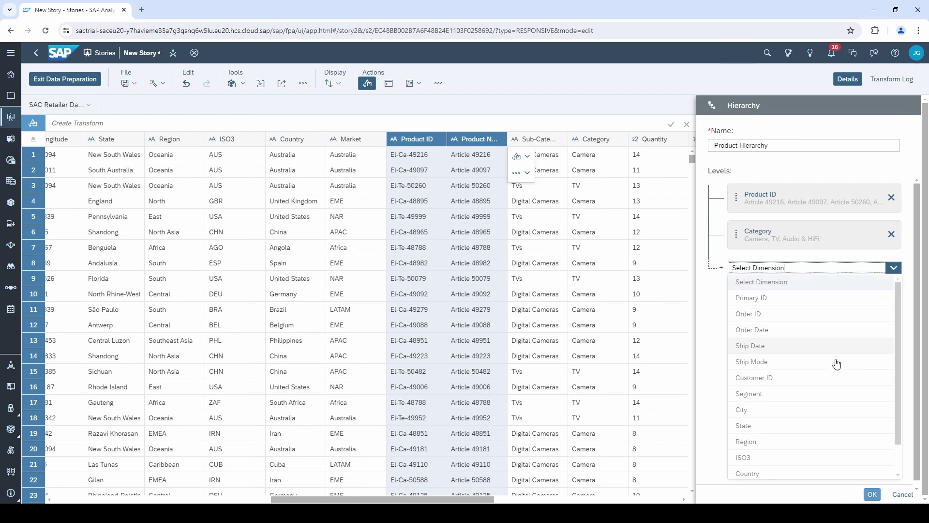
{"action": "scroll", "coordinate": [795, 420], "scroll_direction": "down", "scroll_amount": 1}
{"action": "left_click", "coordinate": [777, 474]}
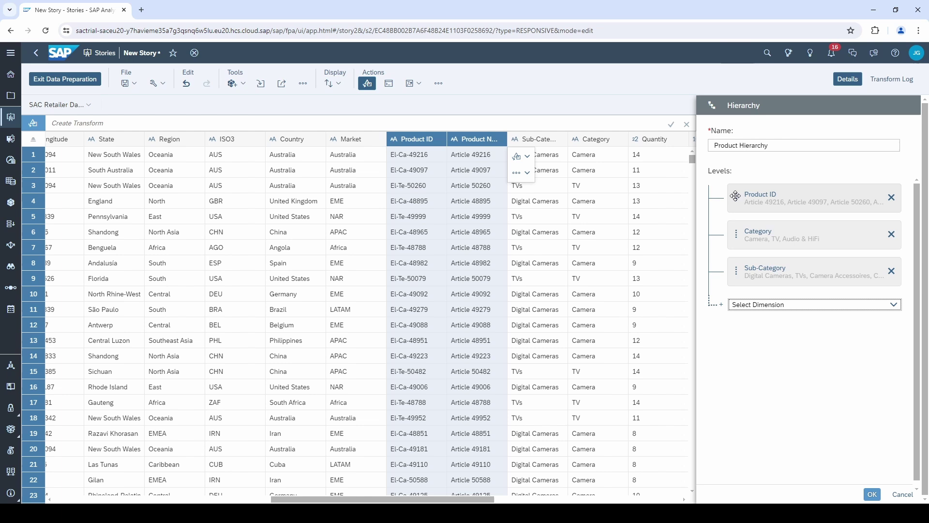
{"action": "left_click_drag", "start_coordinate": [735, 197], "coordinate": [745, 295]}
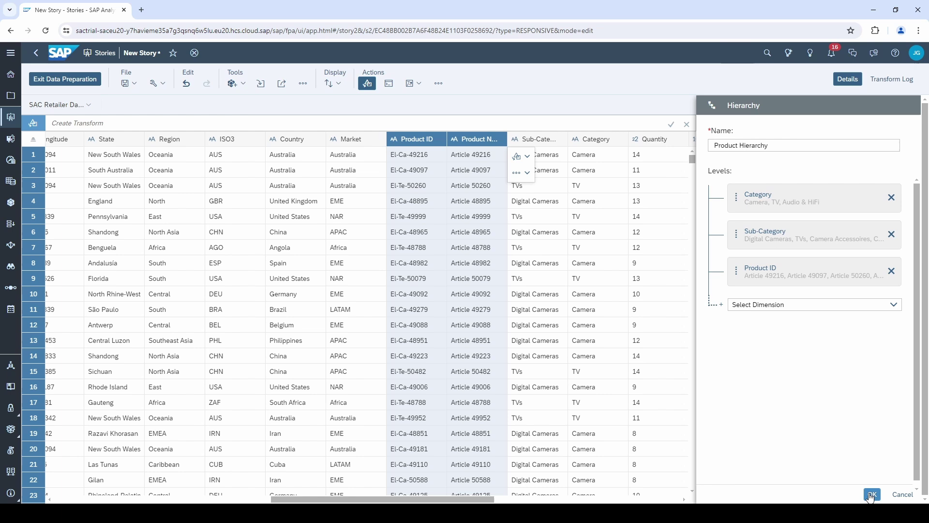
{"action": "left_click", "coordinate": [872, 494]}
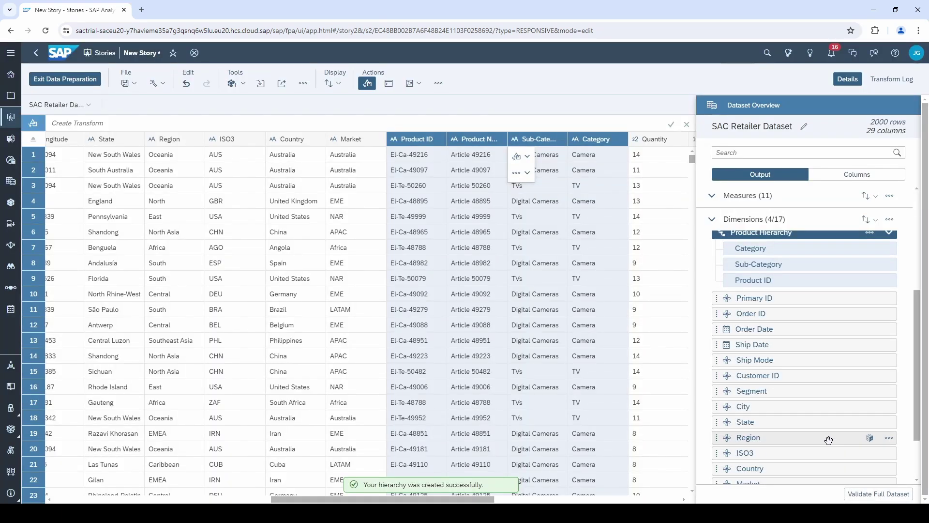
{"action": "scroll", "coordinate": [829, 439], "scroll_direction": "up", "scroll_amount": 2}
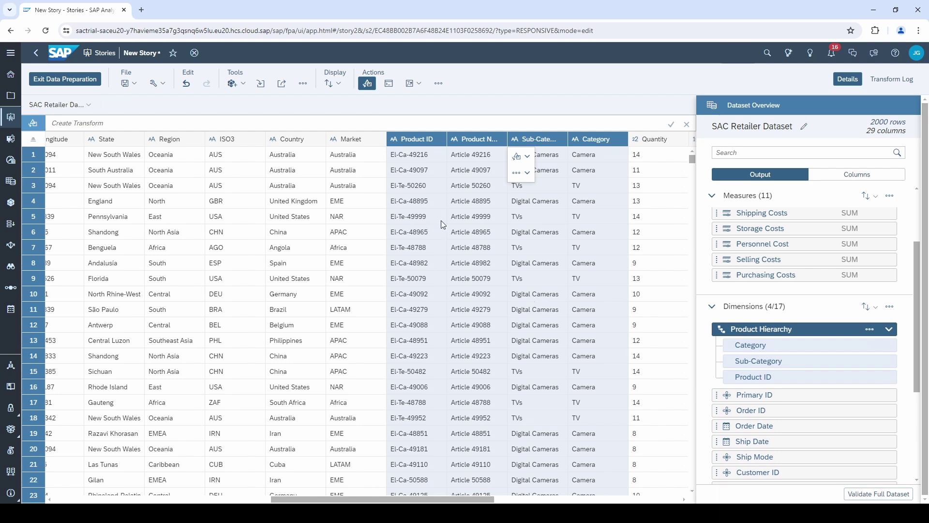
- Use Geo Enrich by Coordinates to enrich the existing City dimension from Latitude/Longitude
{"action": "left_click_drag", "start_coordinate": [415, 500], "coordinate": [290, 493]}
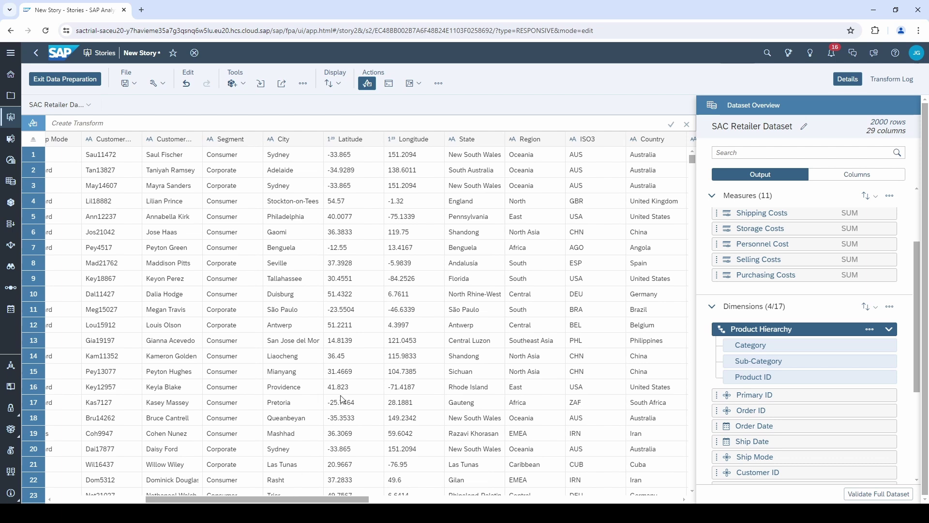
{"action": "left_click", "coordinate": [419, 85]}
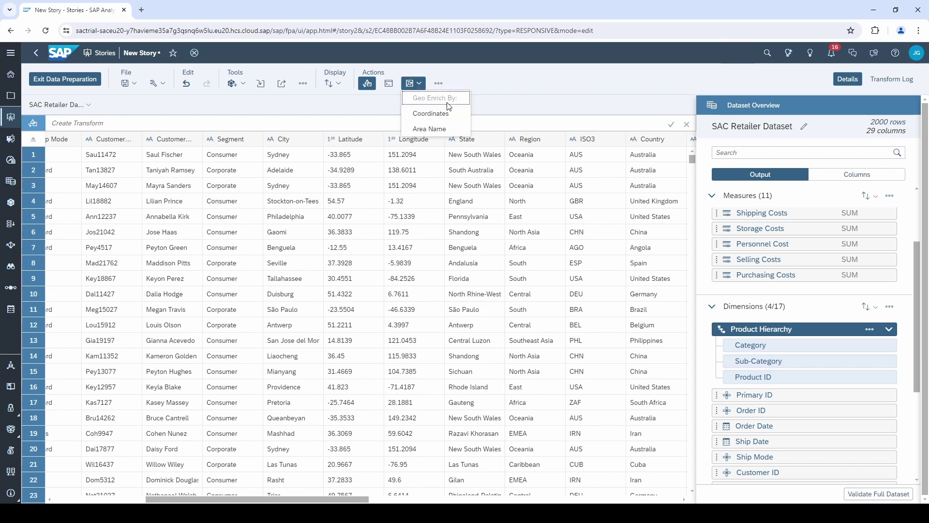
{"action": "left_click", "coordinate": [454, 113]}
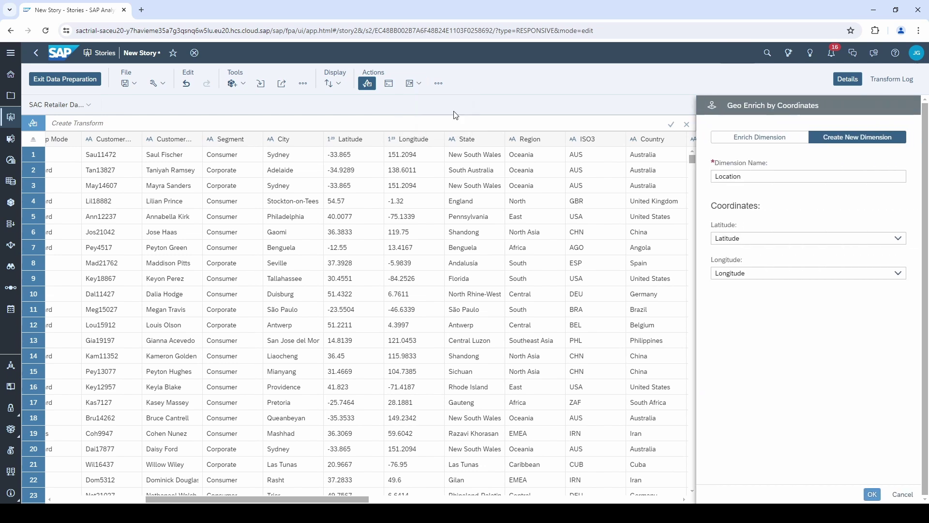
{"action": "left_click", "coordinate": [777, 140]}
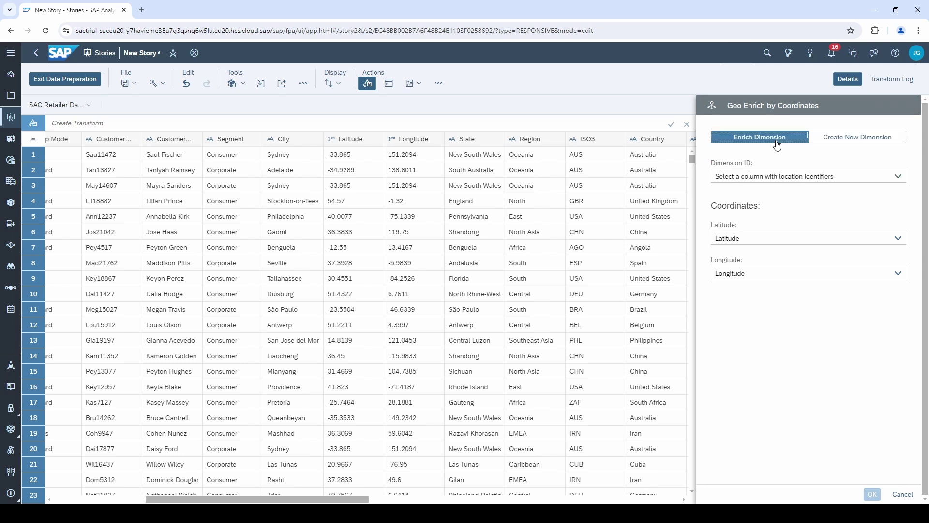
{"action": "left_click", "coordinate": [898, 177]}
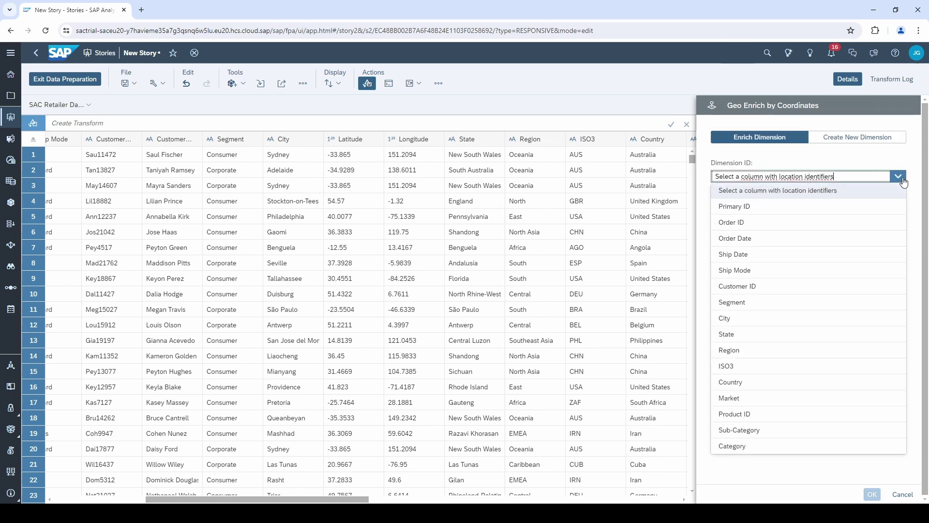
{"action": "left_click", "coordinate": [777, 320]}
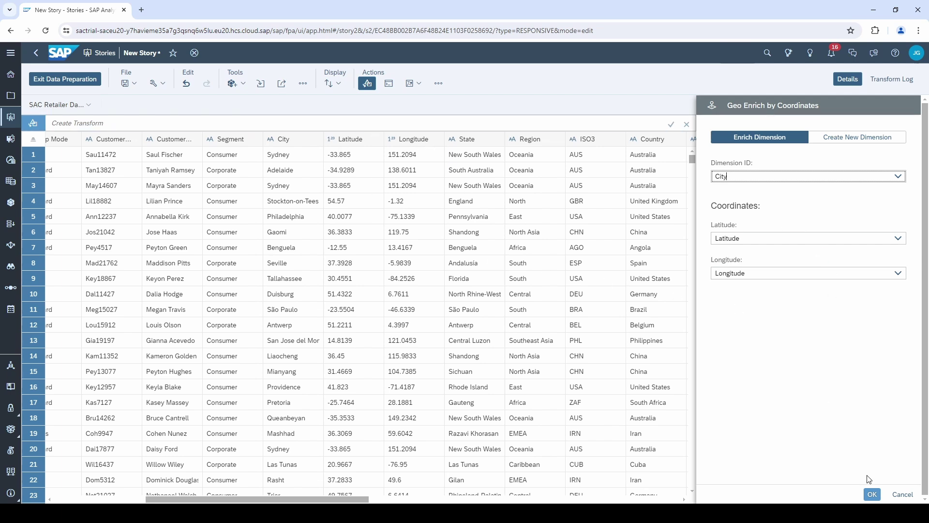
{"action": "left_click", "coordinate": [873, 493]}
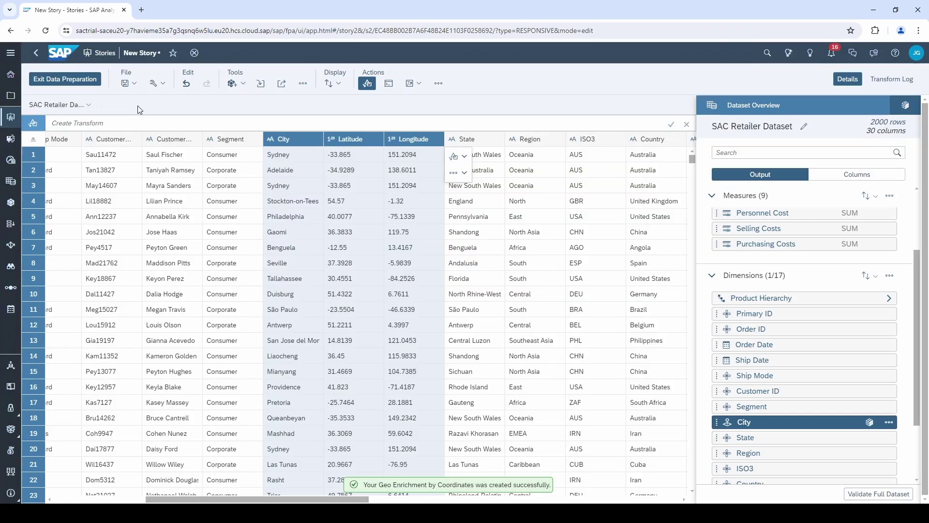
- Exit data preparation and insert a Bar/Column chart on Page_1
{"action": "left_click", "coordinate": [78, 83]}
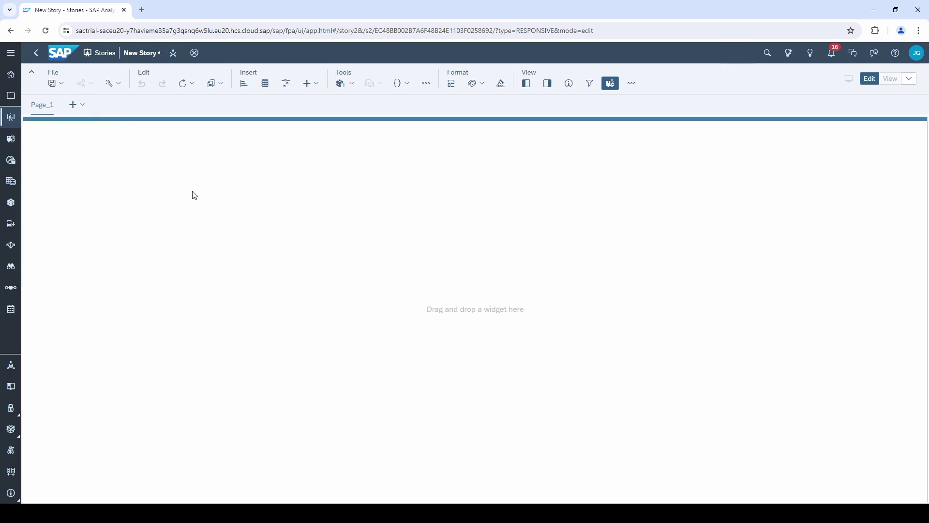
{"action": "left_click", "coordinate": [244, 87]}
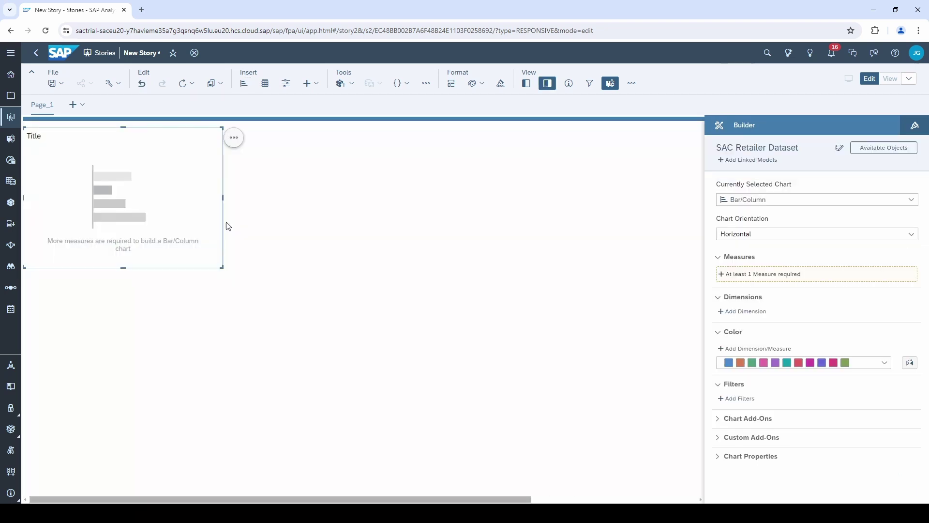
- Keep the Bar/Column type and plot Sales as the measure by Market dimension
{"action": "left_click", "coordinate": [822, 200]}
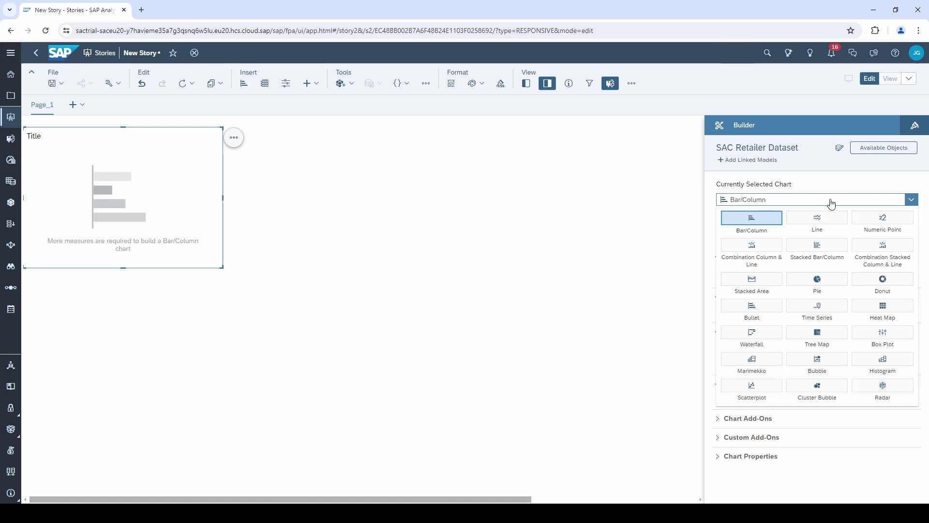
{"action": "left_click", "coordinate": [769, 223]}
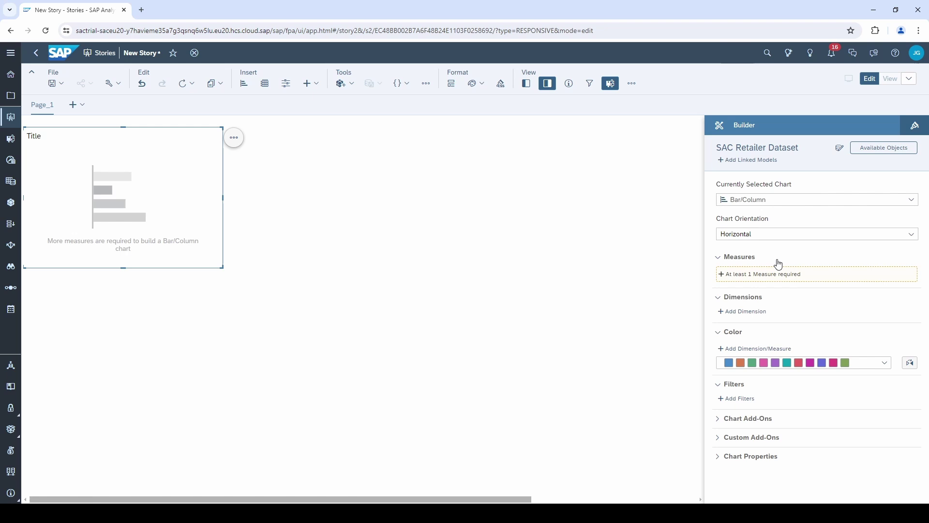
{"action": "left_click", "coordinate": [769, 280]}
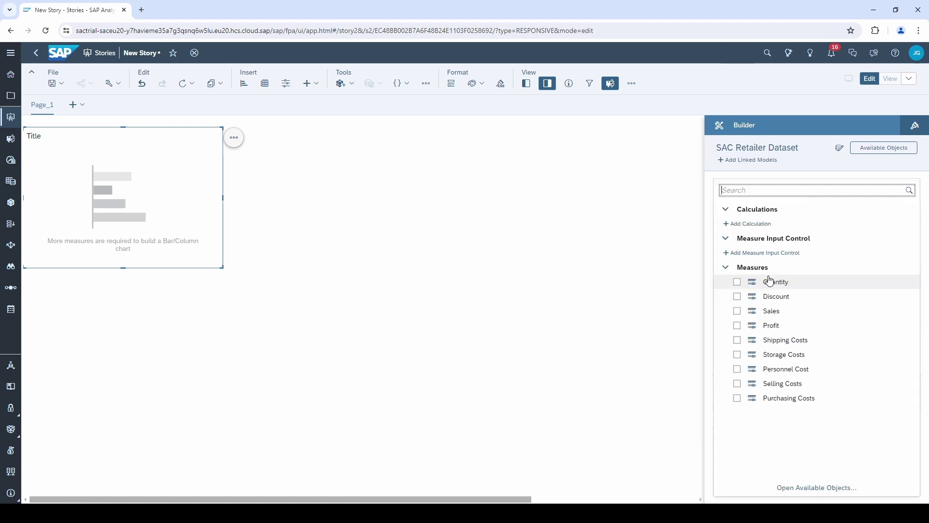
{"action": "left_click", "coordinate": [770, 315]}
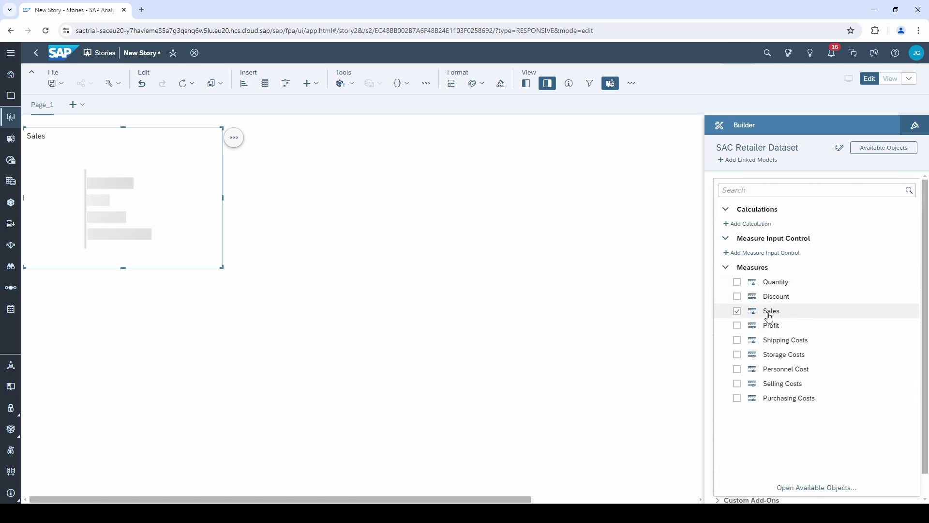
{"action": "left_click", "coordinate": [711, 318]}
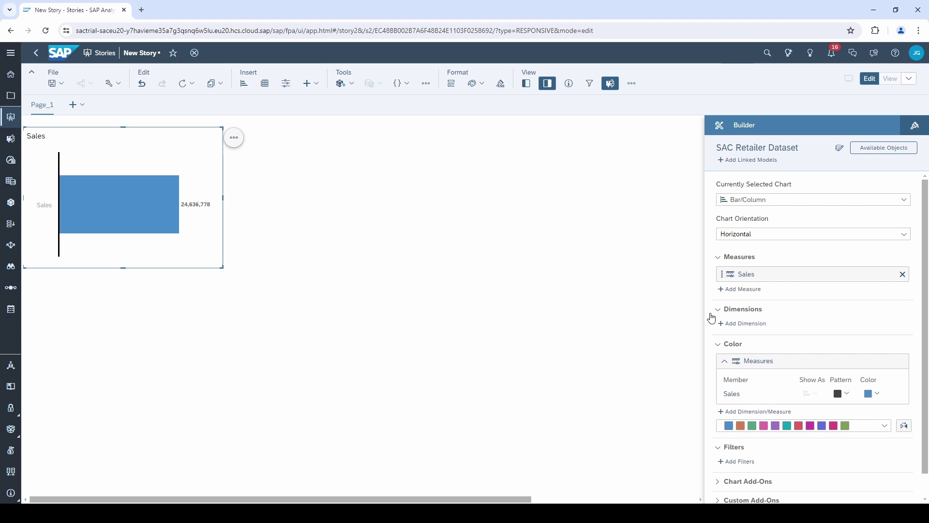
{"action": "left_click", "coordinate": [758, 326]}
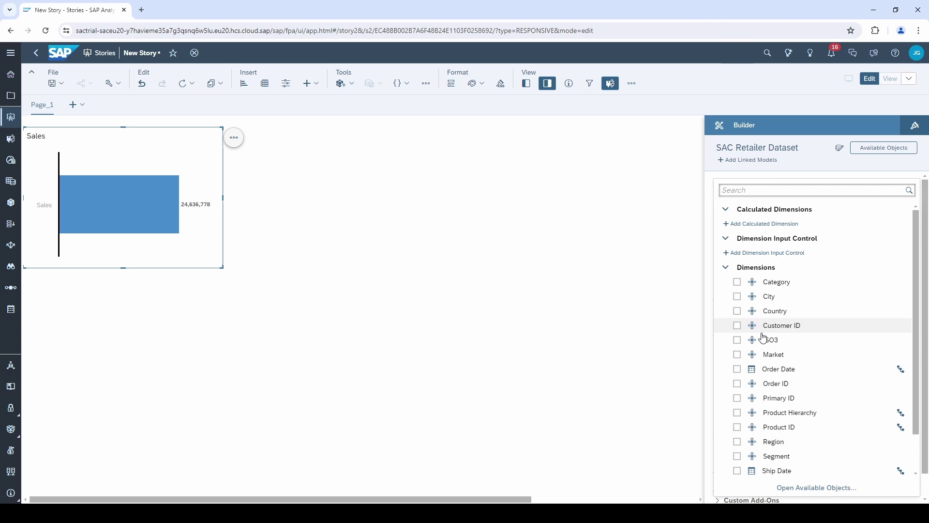
{"action": "left_click", "coordinate": [773, 356]}
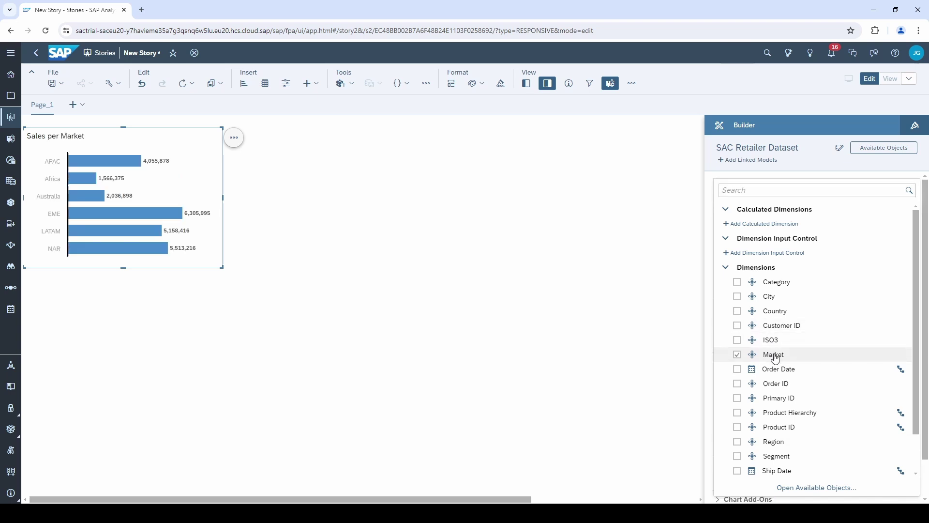
{"action": "left_click", "coordinate": [711, 343]}
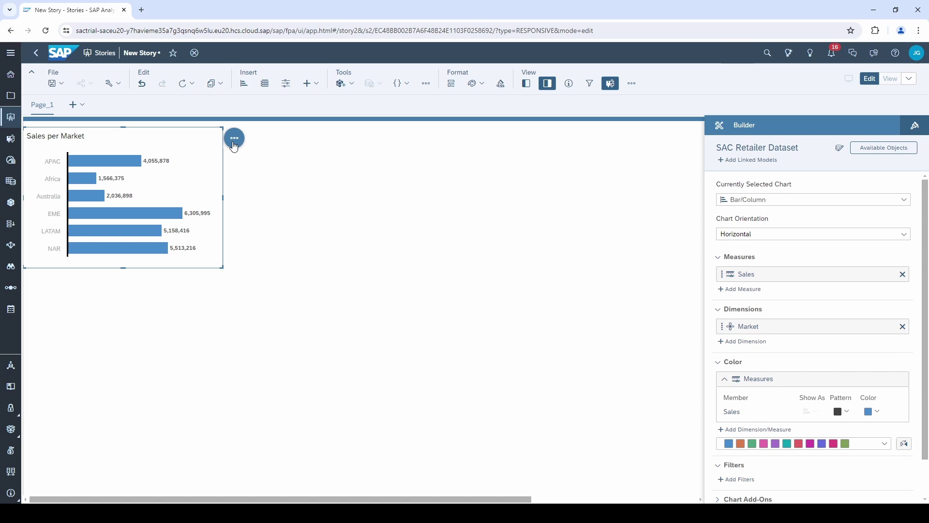
- Sort the market bars by Sales, highest to lowest, and enlarge the chart
{"action": "left_click", "coordinate": [233, 144]}
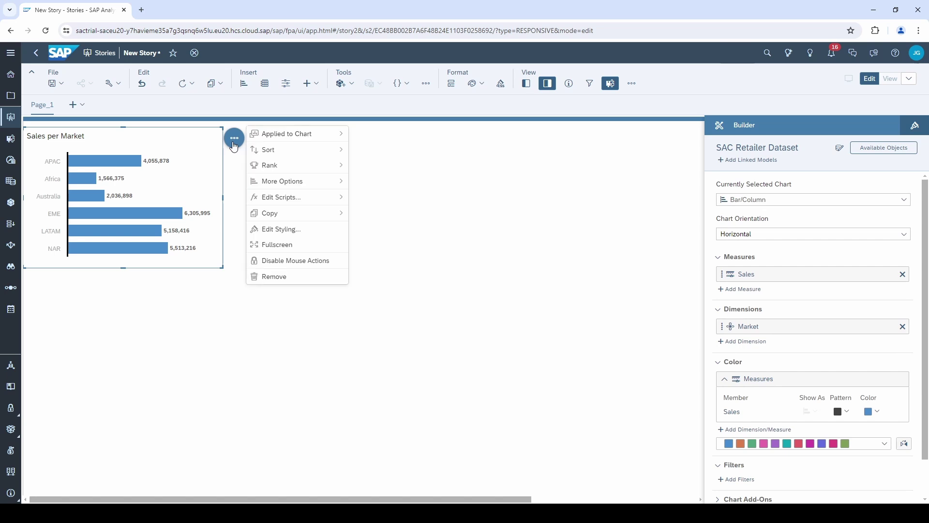
{"action": "mouse_move", "coordinate": [291, 152]}
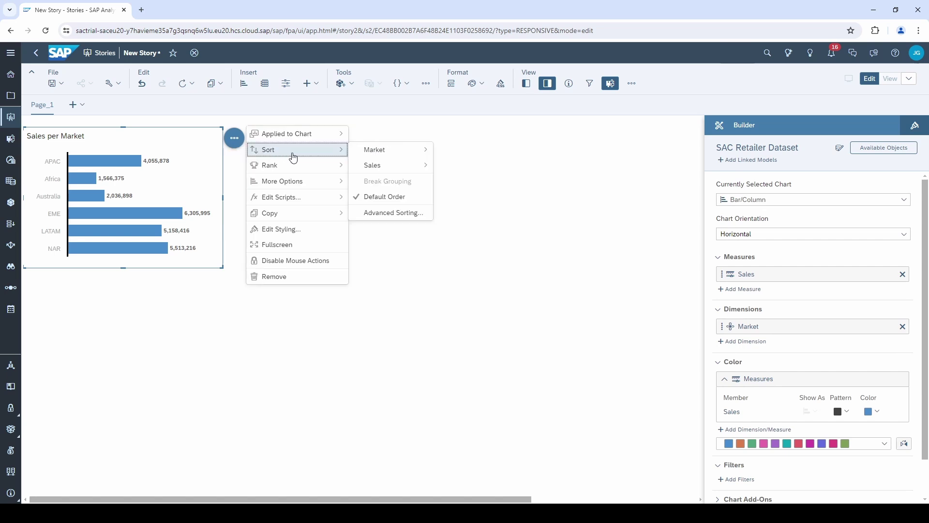
{"action": "mouse_move", "coordinate": [398, 165]}
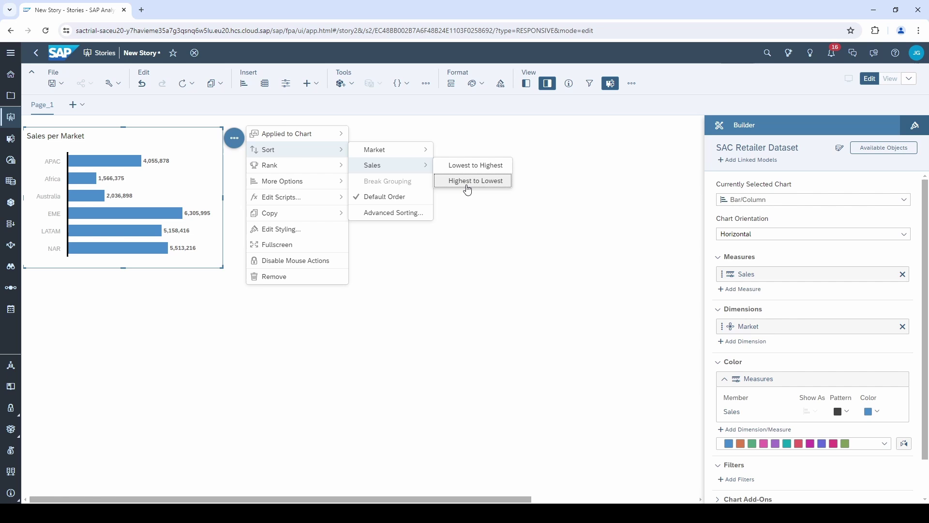
{"action": "left_click", "coordinate": [468, 189]}
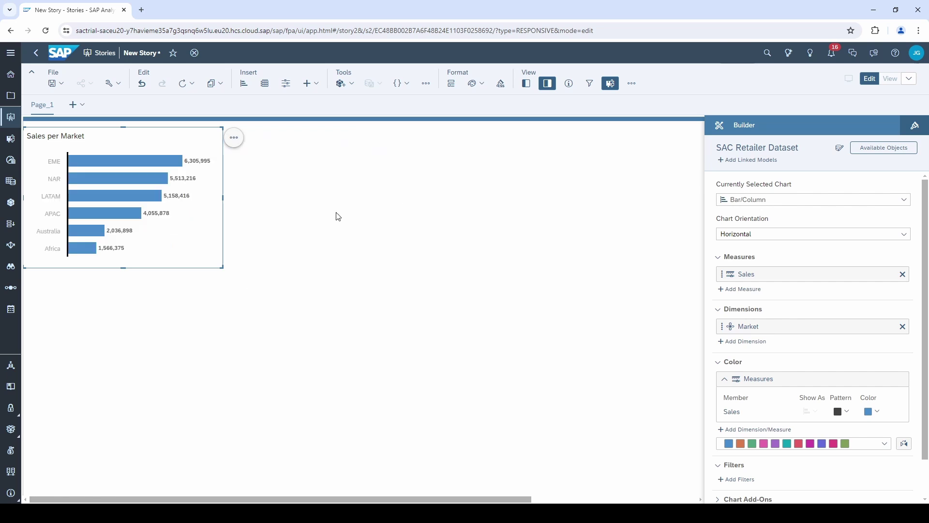
{"action": "left_click_drag", "start_coordinate": [220, 266], "coordinate": [370, 323]}
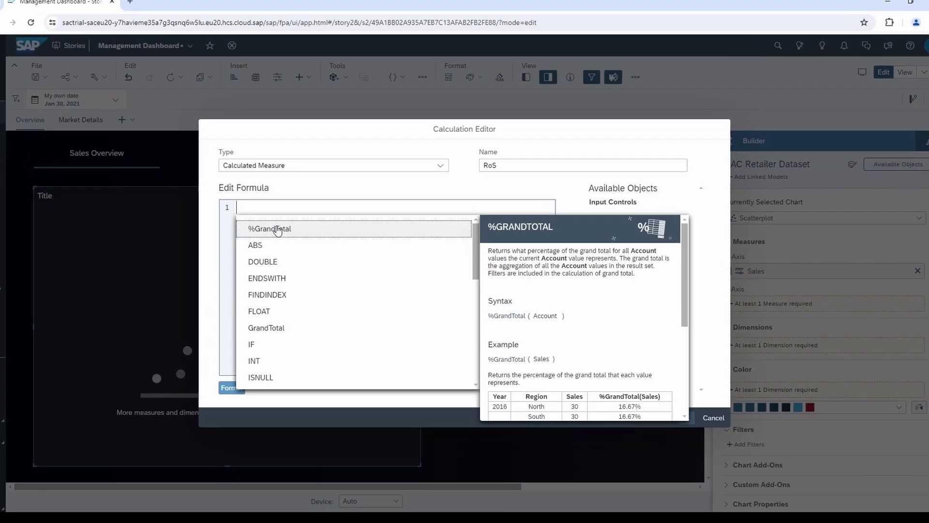
- Give the Chart_2 widget a custom height of 8
{"action": "scroll", "coordinate": [474, 290], "scroll_direction": "down", "scroll_amount": 10}
{"action": "scroll", "coordinate": [475, 290], "scroll_direction": "up", "scroll_amount": 10}
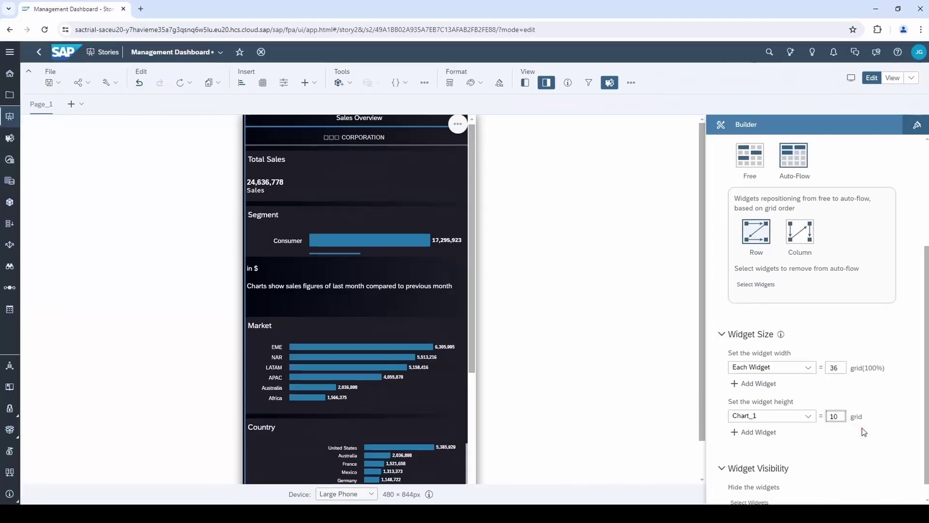
{"action": "left_click", "coordinate": [819, 431]}
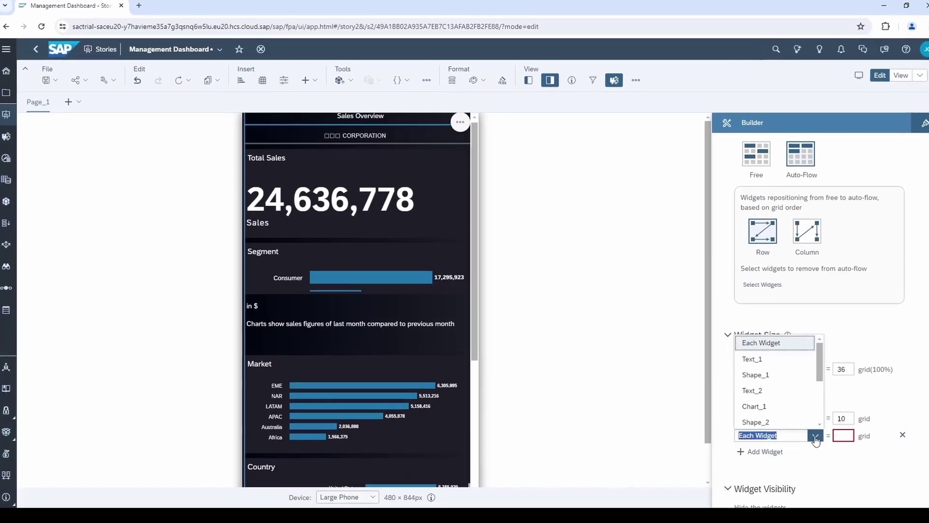
{"action": "left_click", "coordinate": [793, 404]}
{"action": "left_click", "coordinate": [851, 438]}
{"action": "type", "text": "8"}
{"action": "scroll", "coordinate": [852, 437], "scroll_direction": "down", "scroll_amount": 1}
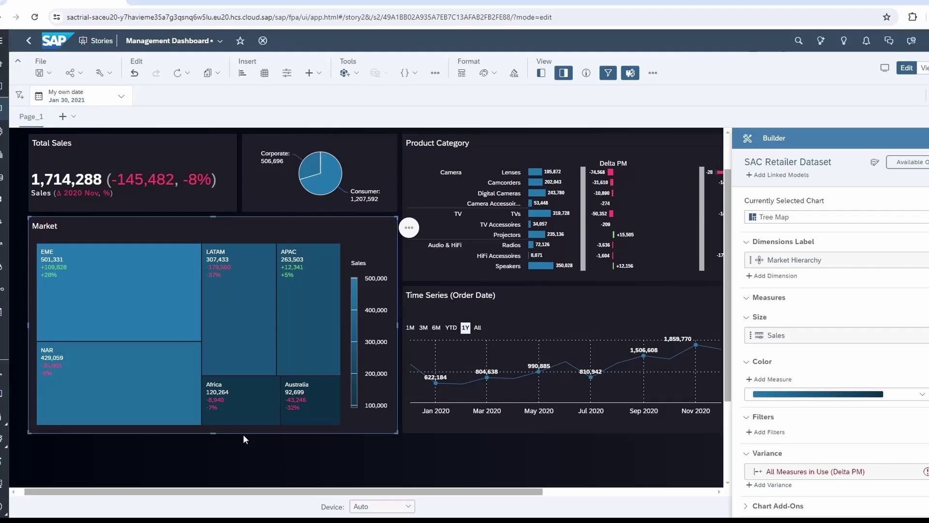
- Hide the legend on the Market treemap
{"action": "left_click", "coordinate": [410, 227]}
{"action": "mouse_move", "coordinate": [462, 273]}
{"action": "mouse_move", "coordinate": [567, 306]}
{"action": "left_click", "coordinate": [649, 340]}
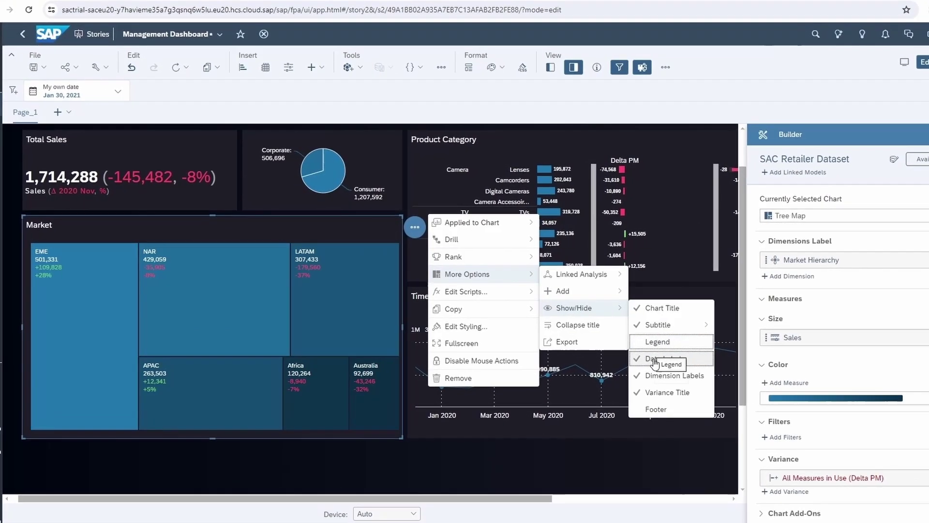
{"action": "left_click", "coordinate": [111, 290]}
{"action": "left_click", "coordinate": [166, 283]}
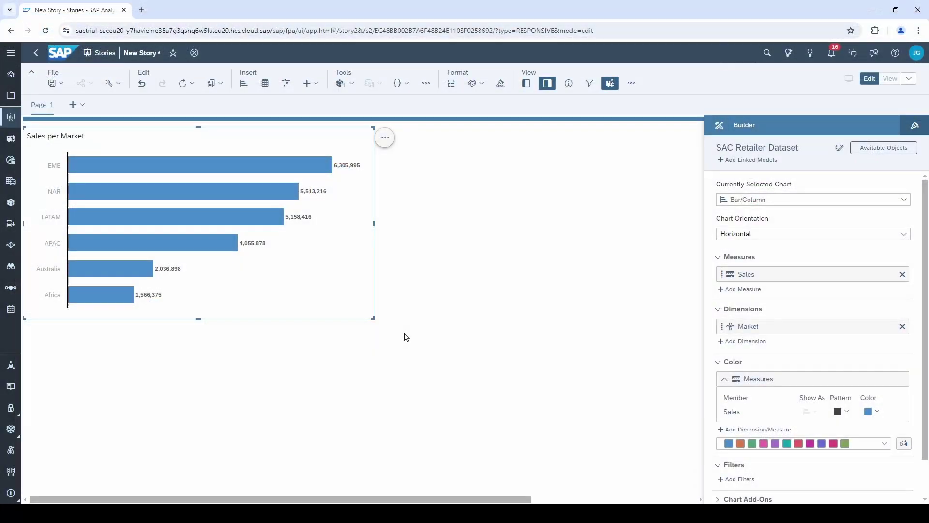
- Insert a tree map beside Sales per Market, with tiles sized by Sales
{"action": "left_click", "coordinate": [243, 83]}
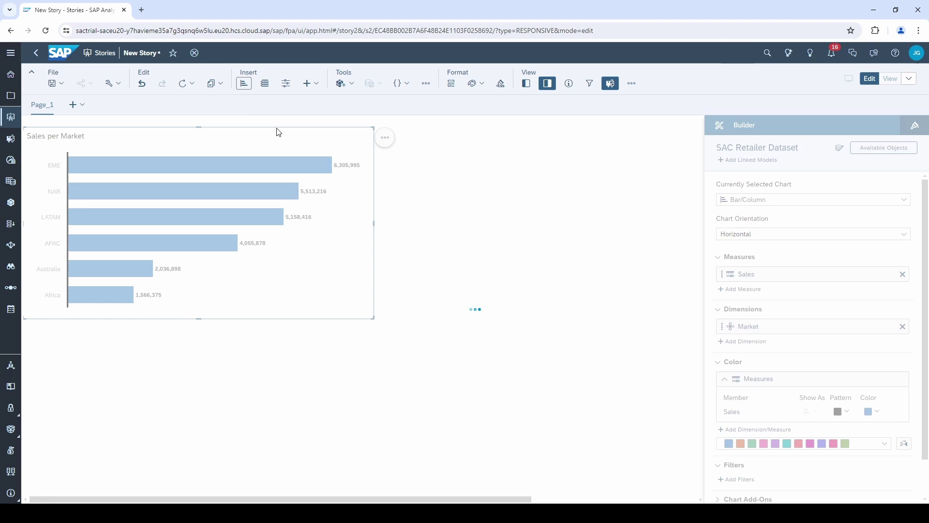
{"action": "left_click_drag", "start_coordinate": [395, 249], "coordinate": [404, 267]}
{"action": "left_click", "coordinate": [771, 202]}
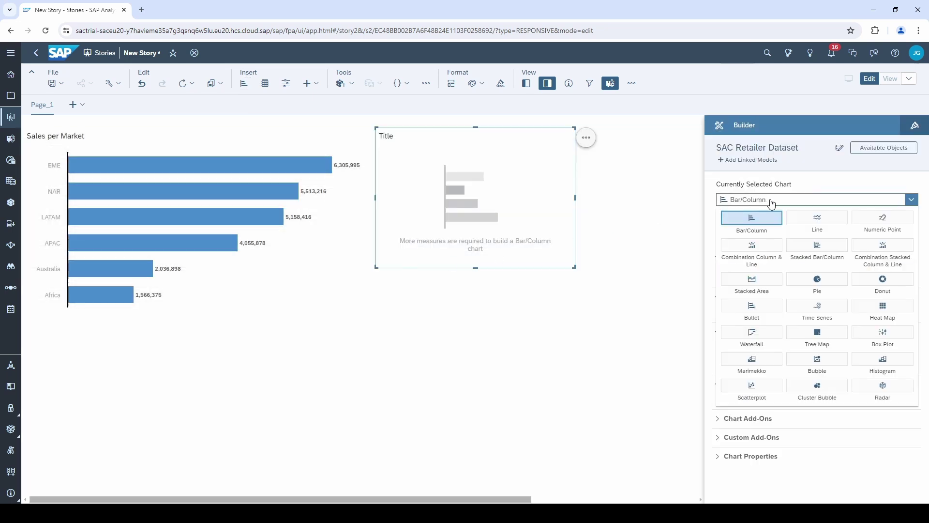
{"action": "left_click", "coordinate": [828, 335]}
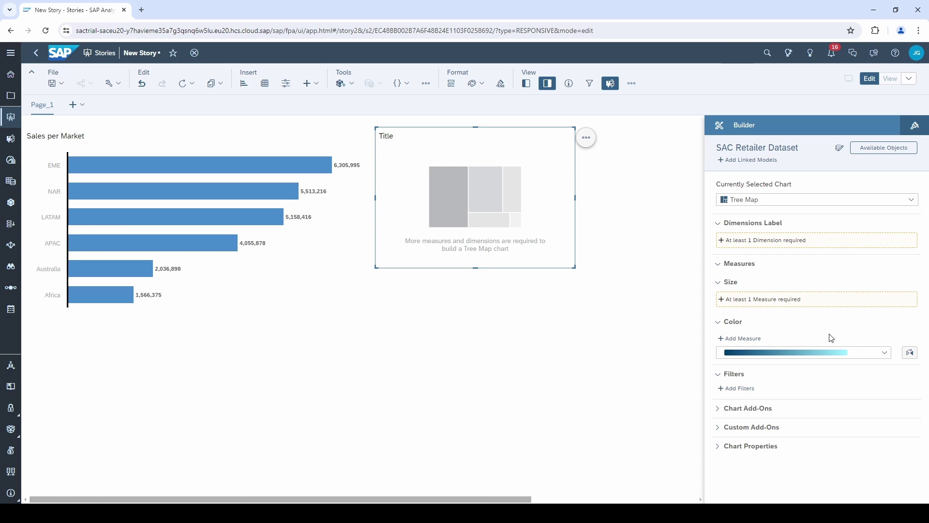
{"action": "left_click", "coordinate": [826, 302]}
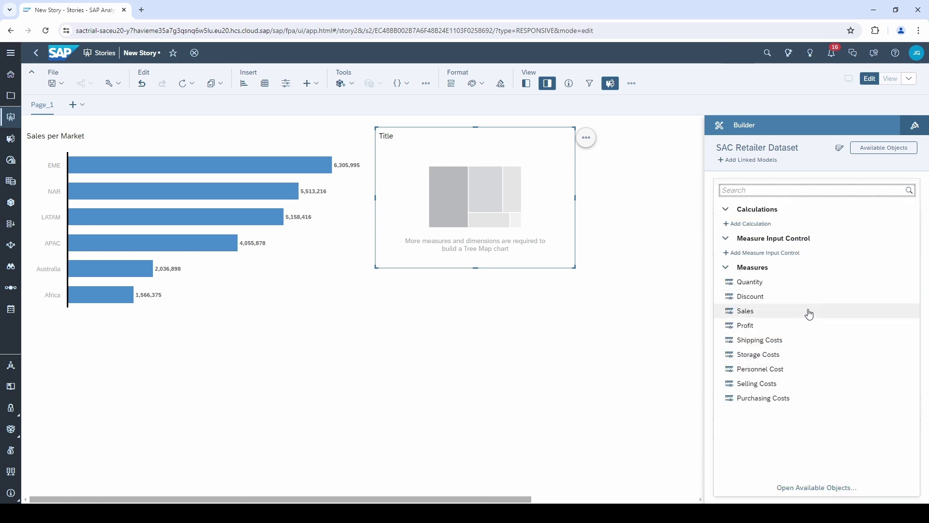
{"action": "left_click", "coordinate": [807, 313]}
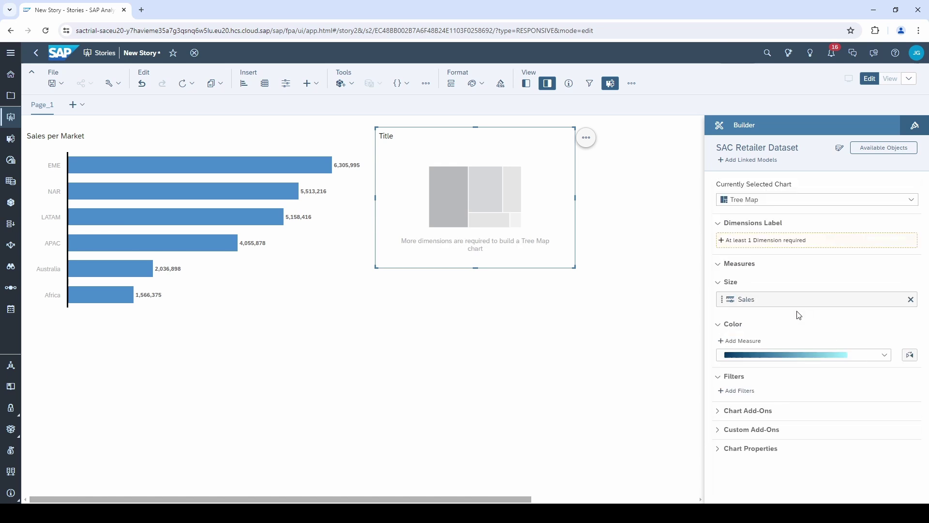
- Label the tiles by Sub-Category and colour them by Profit using the blue-to-pink palette
{"action": "left_click", "coordinate": [759, 246]}
{"action": "scroll", "coordinate": [764, 310], "scroll_direction": "down", "scroll_amount": 2}
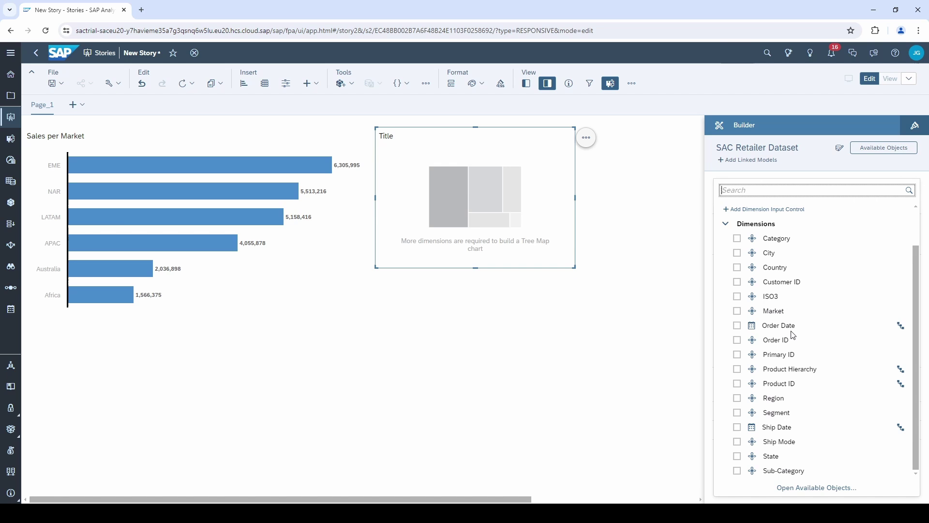
{"action": "left_click", "coordinate": [783, 470]}
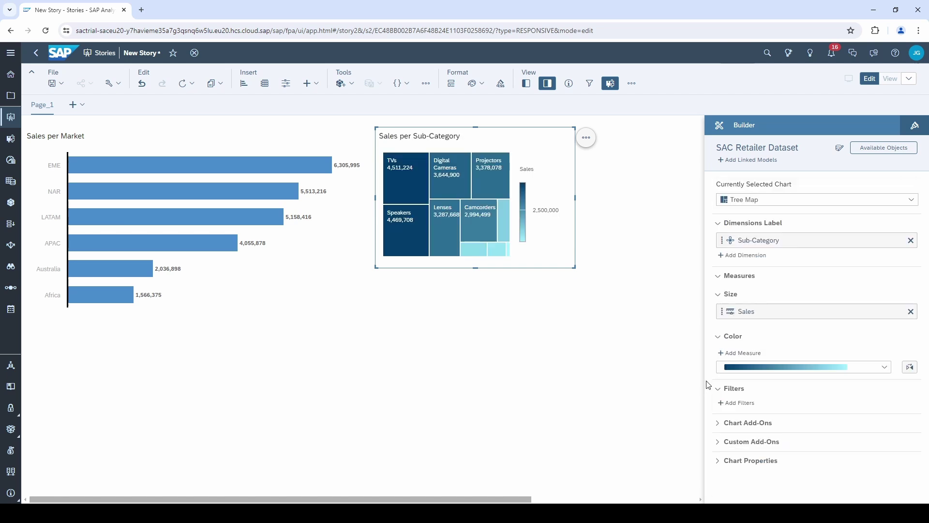
{"action": "left_click", "coordinate": [745, 353]}
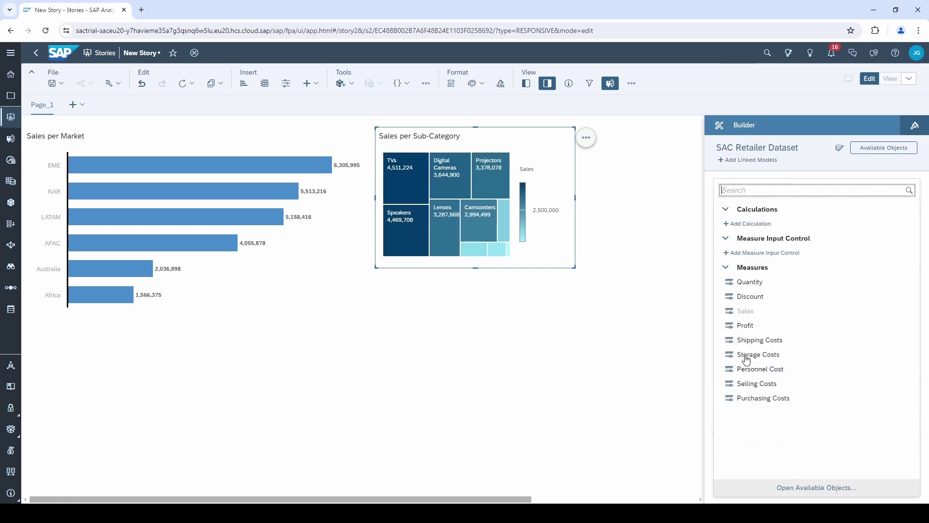
{"action": "left_click", "coordinate": [762, 326]}
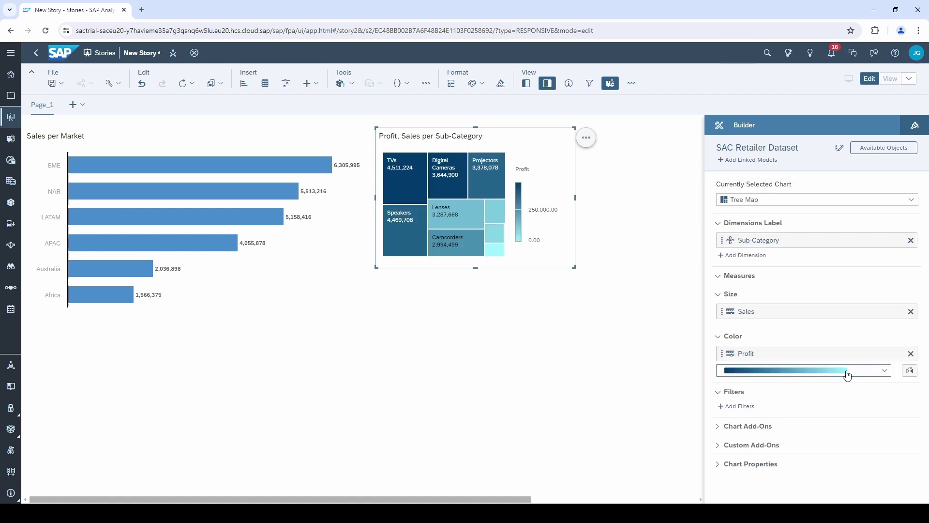
{"action": "left_click", "coordinate": [870, 375]}
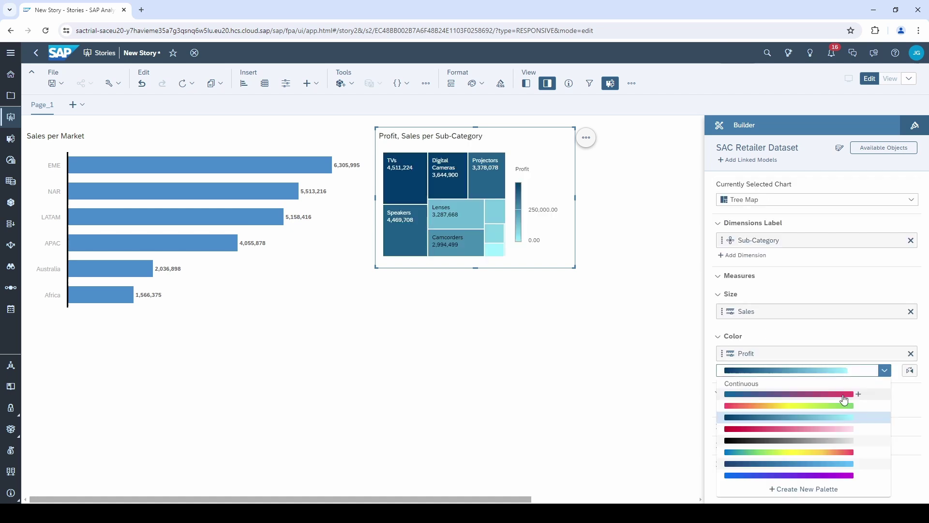
{"action": "left_click", "coordinate": [843, 396]}
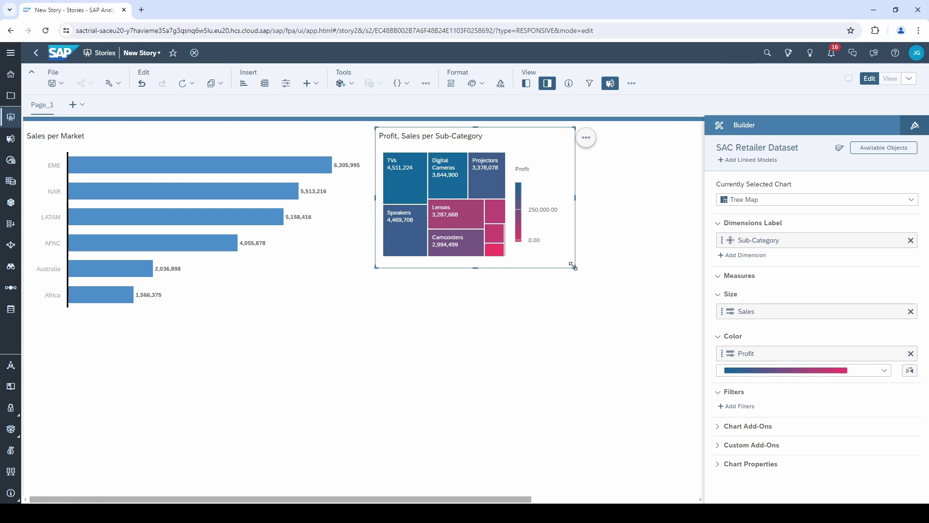
- Enlarge the treemap wider and taller
{"action": "left_click_drag", "start_coordinate": [573, 267], "coordinate": [700, 318]}
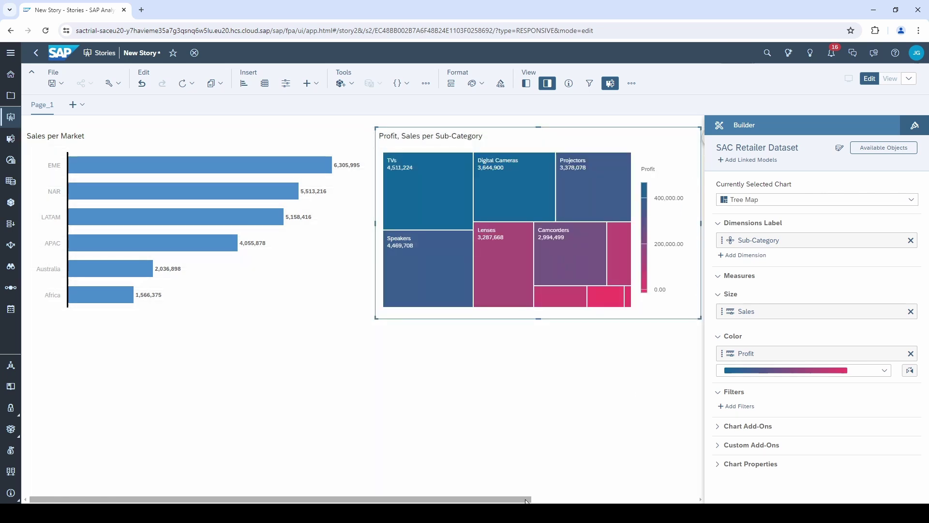
{"action": "left_click_drag", "start_coordinate": [526, 501], "coordinate": [549, 501]}
{"action": "left_click", "coordinate": [679, 139]}
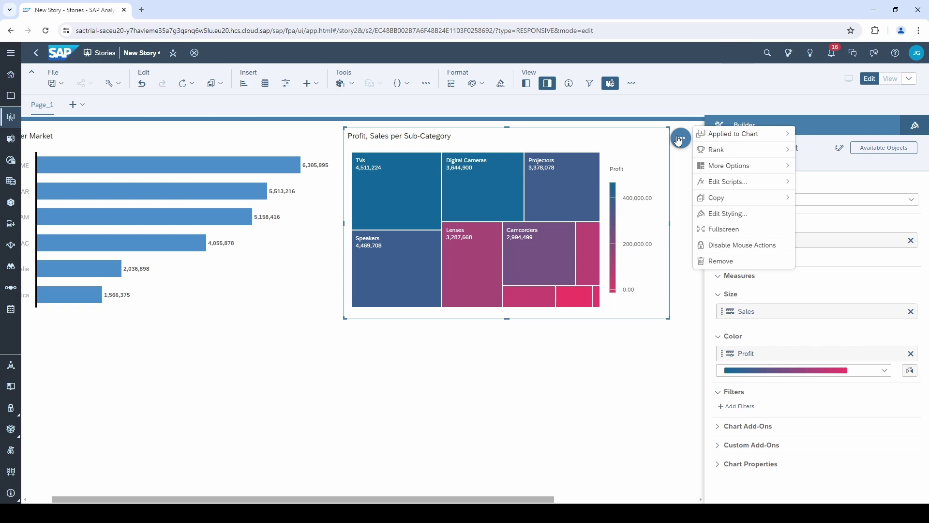
- Hide the Profit legend on the Sub-Category treemap
{"action": "mouse_move", "coordinate": [720, 170]}
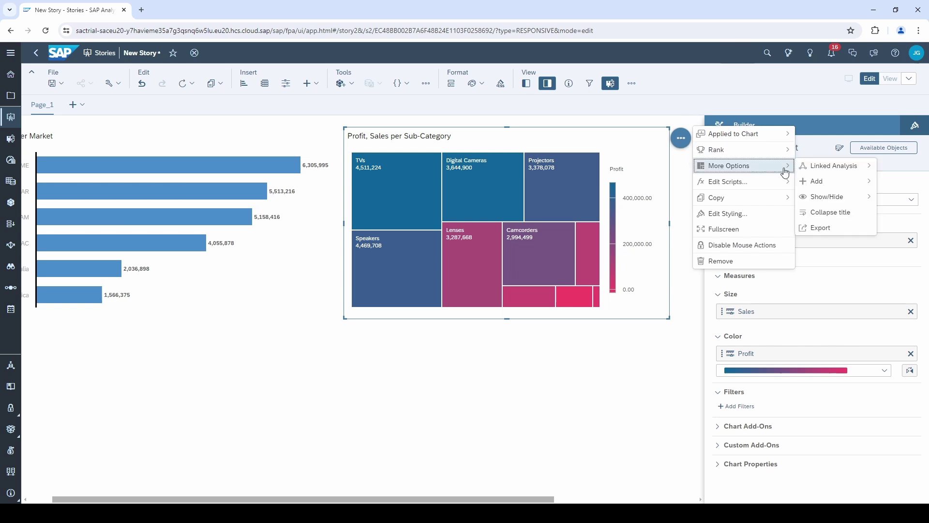
{"action": "mouse_move", "coordinate": [821, 200]}
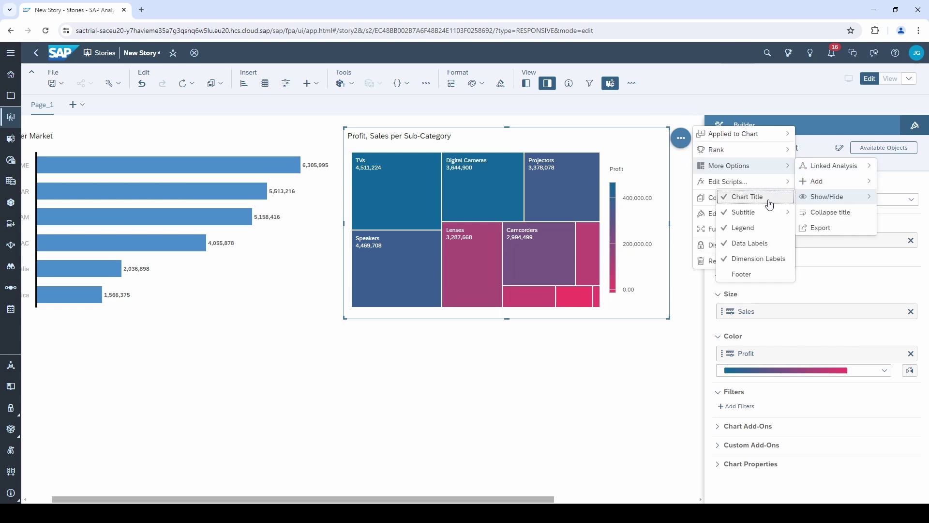
{"action": "left_click", "coordinate": [760, 230]}
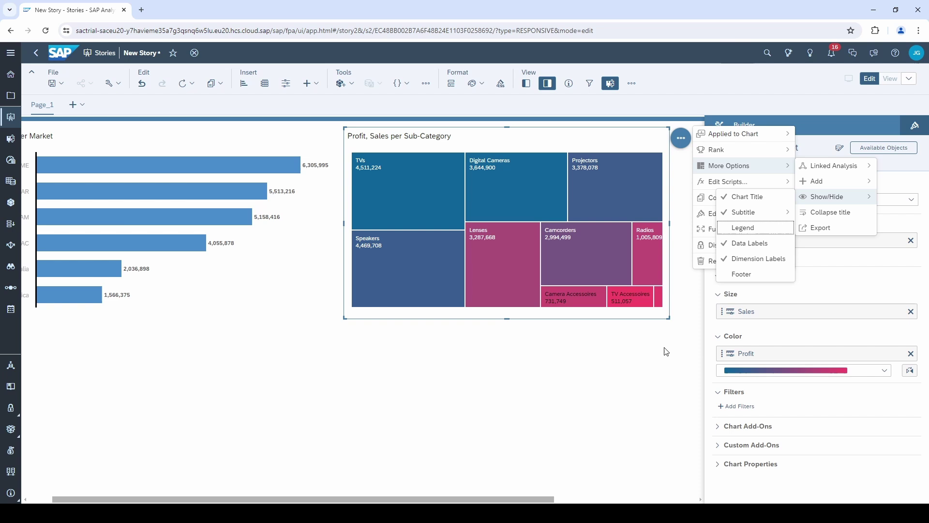
{"action": "left_click_drag", "start_coordinate": [529, 499], "coordinate": [473, 501]}
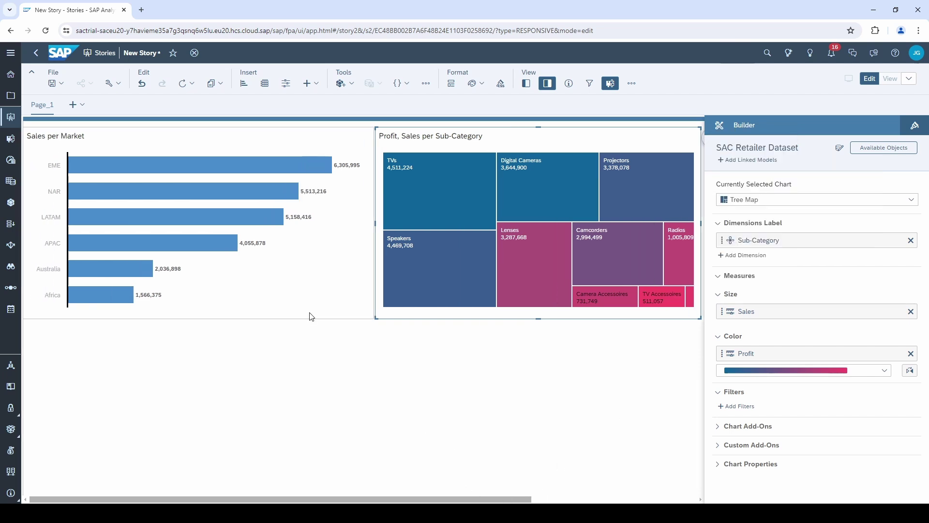
- Copy the Sales per Market bar chart and paste a duplicate below it
{"action": "left_click", "coordinate": [311, 316]}
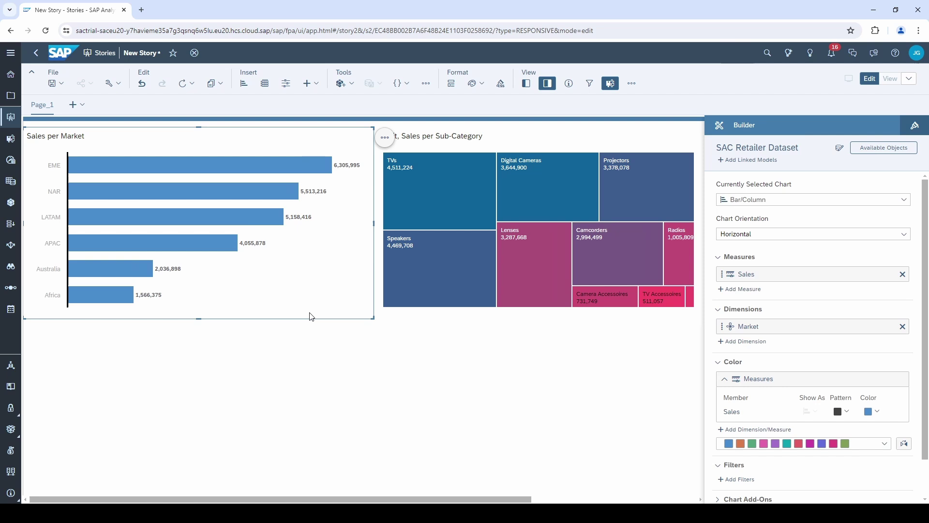
{"action": "key", "text": "ctrl+c"}
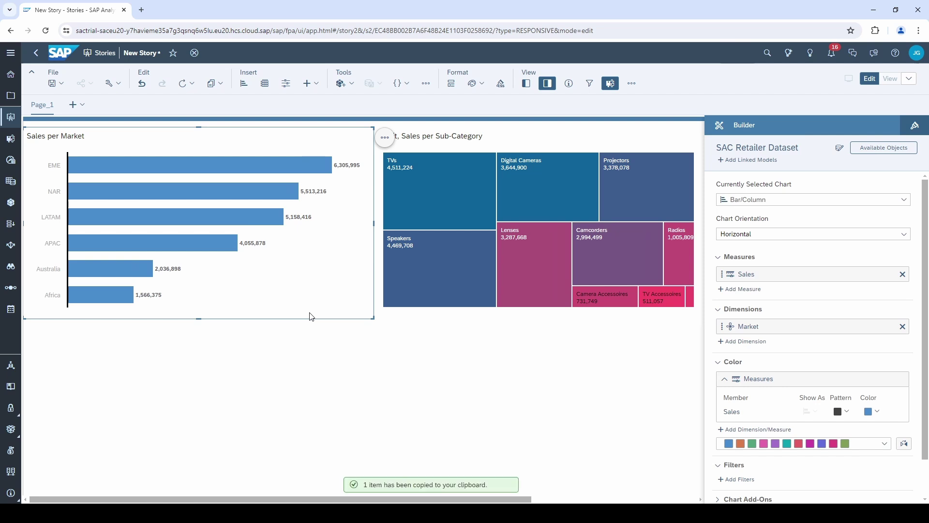
{"action": "left_click", "coordinate": [270, 348]}
{"action": "key", "text": "ctrl+v"}
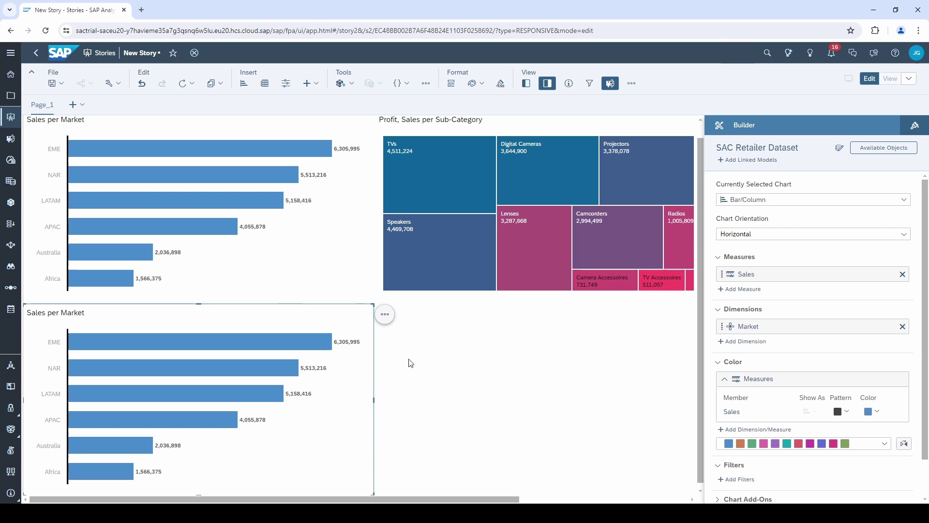
- Turn the copy into a Time Series, removing Market and using Order Date as time
{"action": "left_click", "coordinate": [762, 200]}
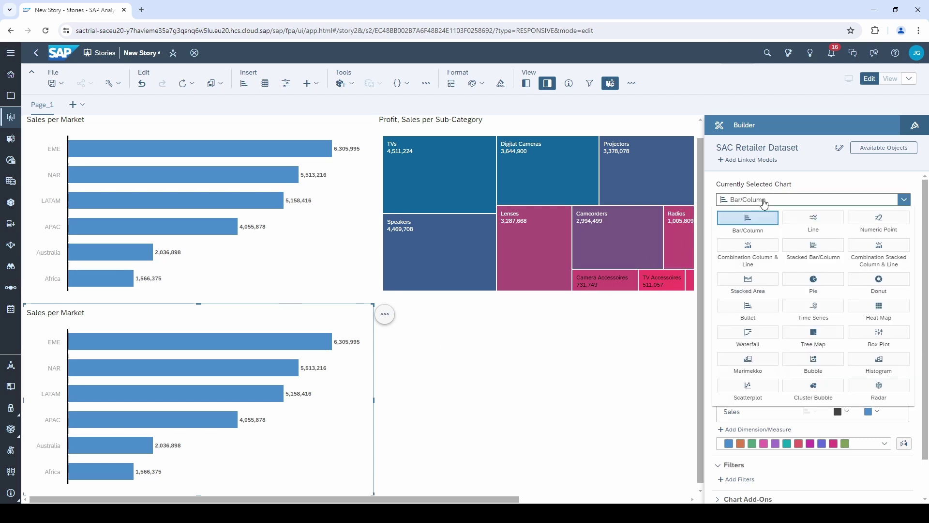
{"action": "left_click", "coordinate": [814, 306]}
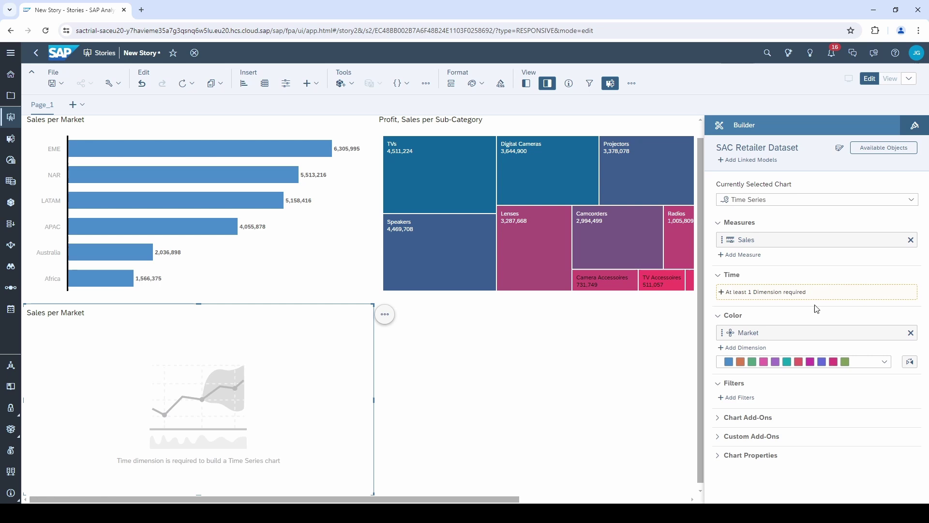
{"action": "left_click", "coordinate": [909, 335]}
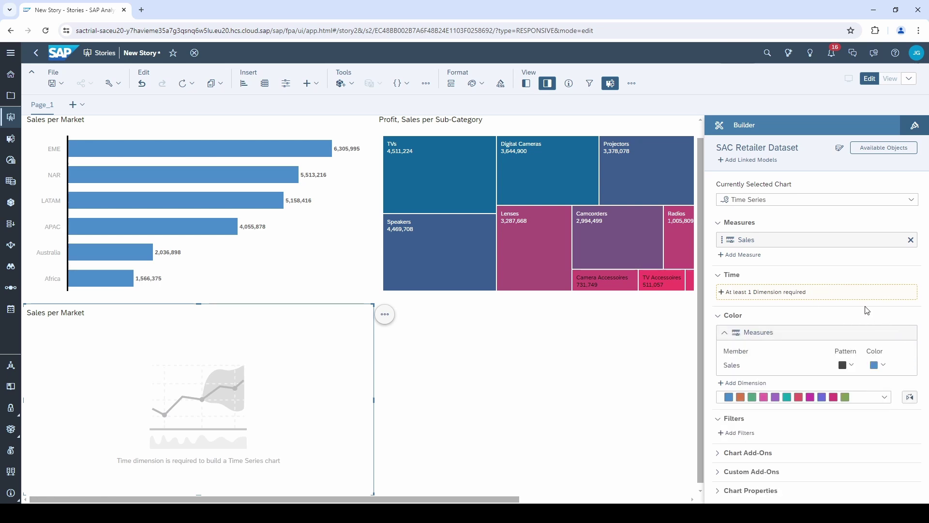
{"action": "left_click", "coordinate": [807, 293]}
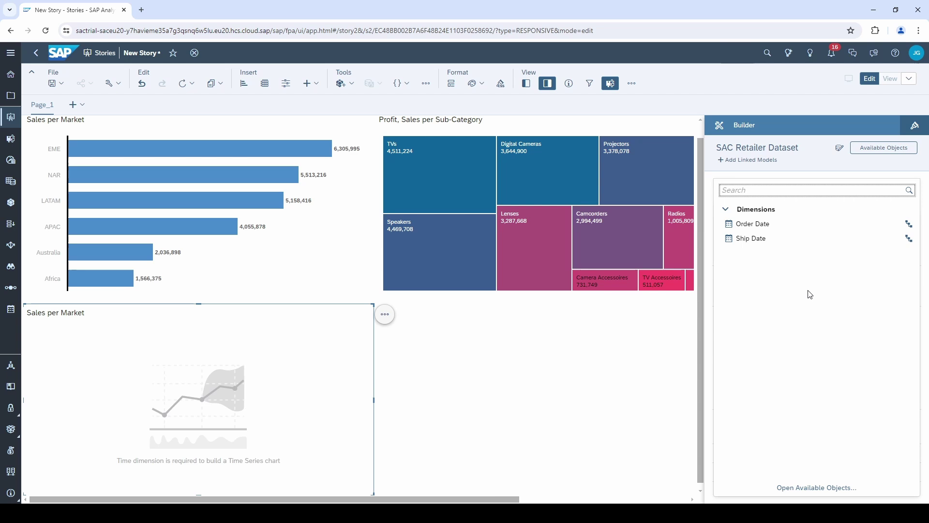
{"action": "left_click", "coordinate": [764, 229]}
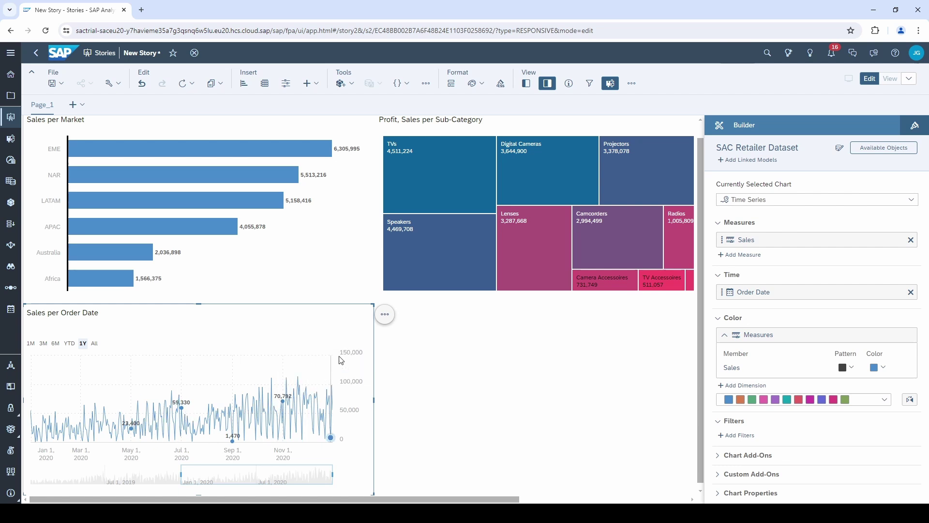
- Drill the Sales per Order Date chart's Order Date down to Month
{"action": "left_click", "coordinate": [385, 315]}
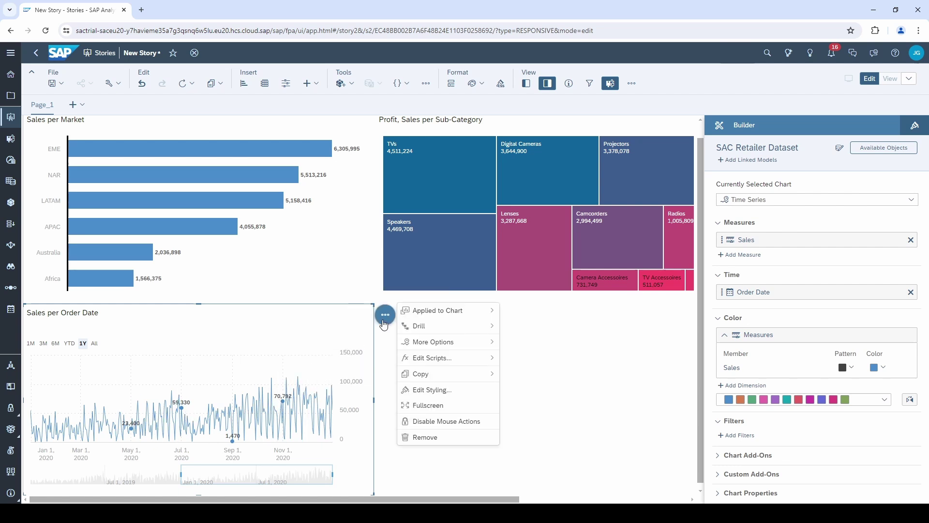
{"action": "mouse_move", "coordinate": [412, 326]}
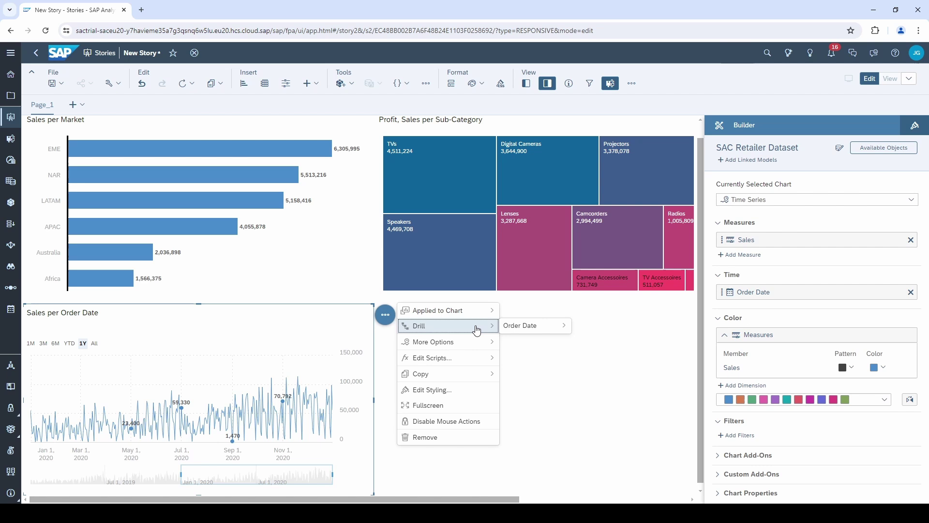
{"action": "mouse_move", "coordinate": [535, 330]}
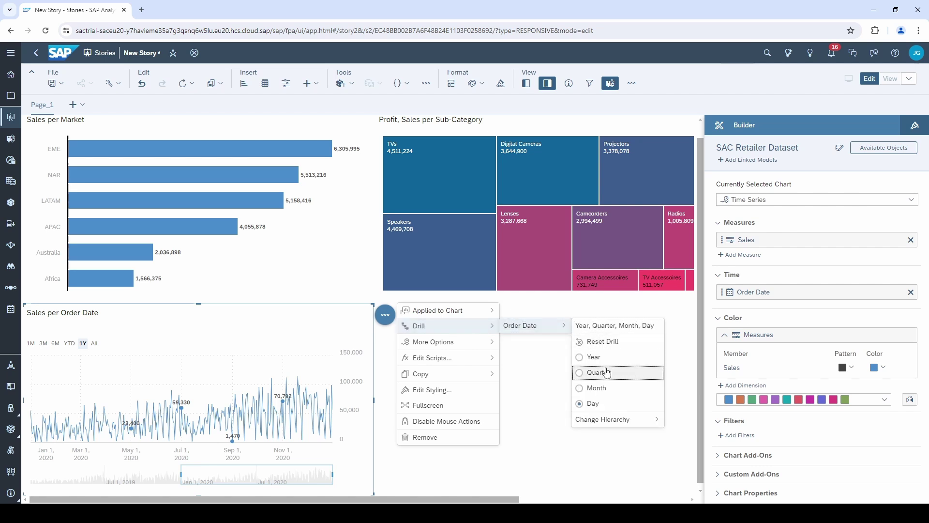
{"action": "left_click", "coordinate": [608, 389]}
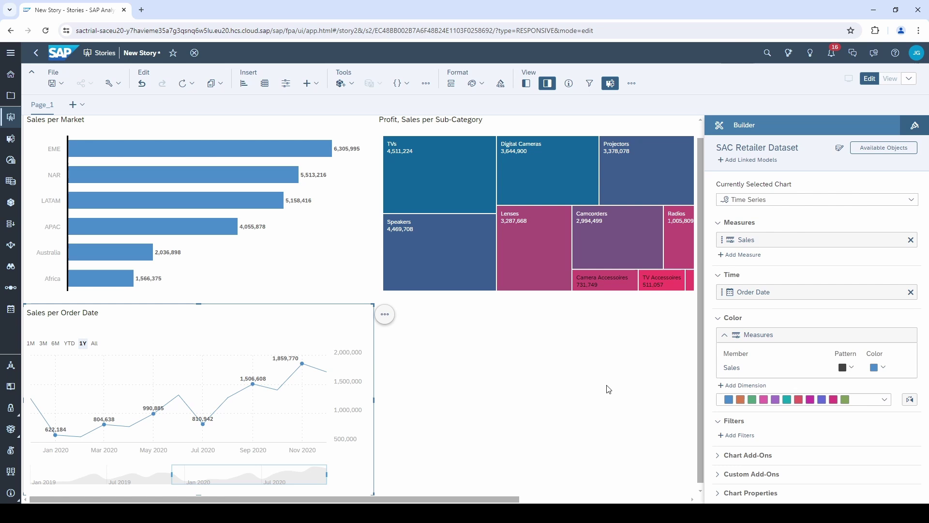
{"action": "scroll", "coordinate": [608, 389], "scroll_direction": "up", "scroll_amount": 1}
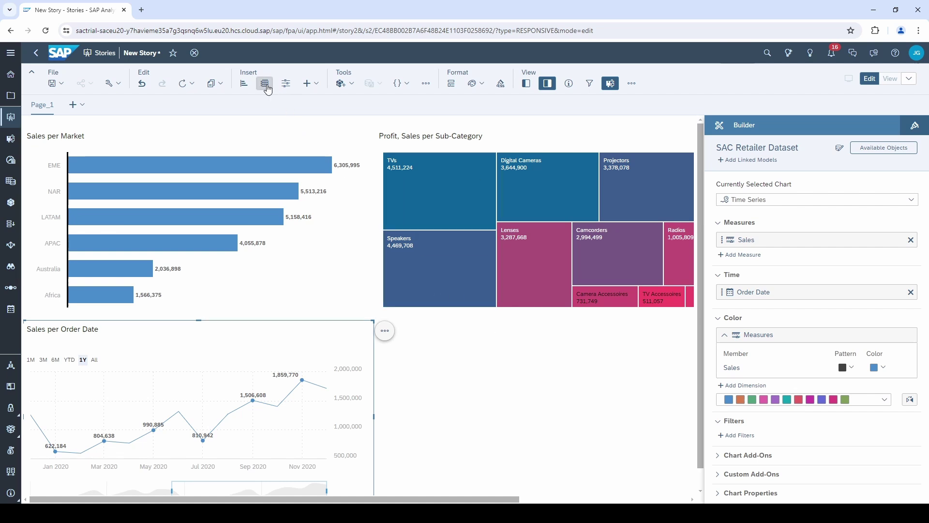
- Insert and widen a table, adding Customer ID (searched via 'cus') as its row dimension
{"action": "left_click", "coordinate": [266, 84]}
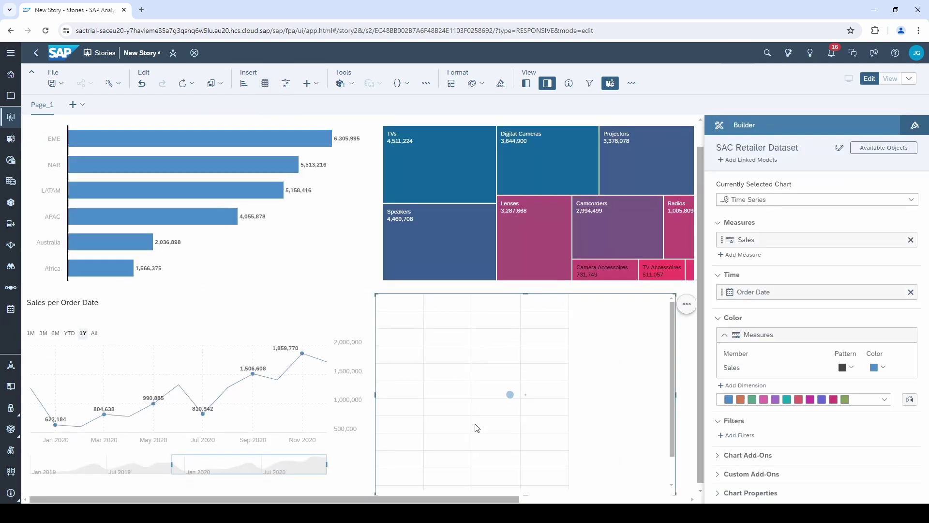
{"action": "left_click_drag", "start_coordinate": [511, 501], "coordinate": [565, 501]}
{"action": "left_click_drag", "start_coordinate": [600, 390], "coordinate": [623, 392]}
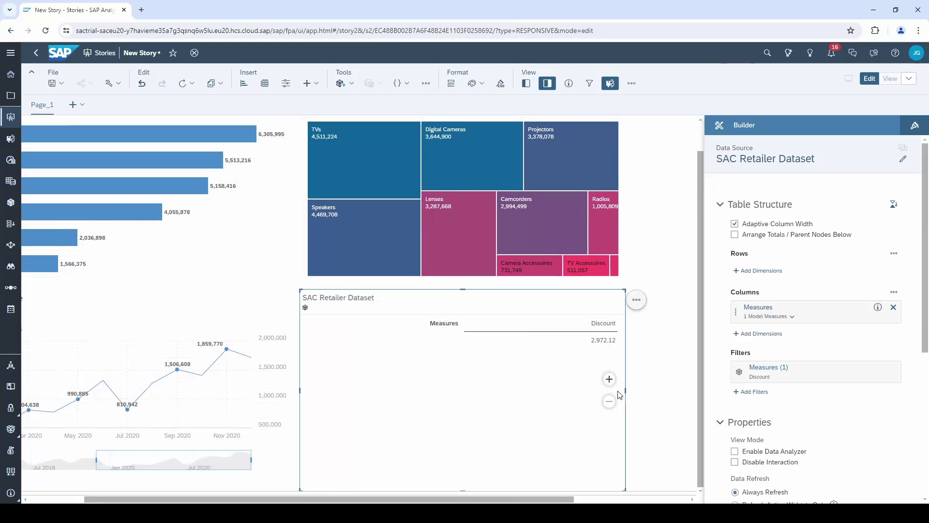
{"action": "left_click", "coordinate": [756, 270]}
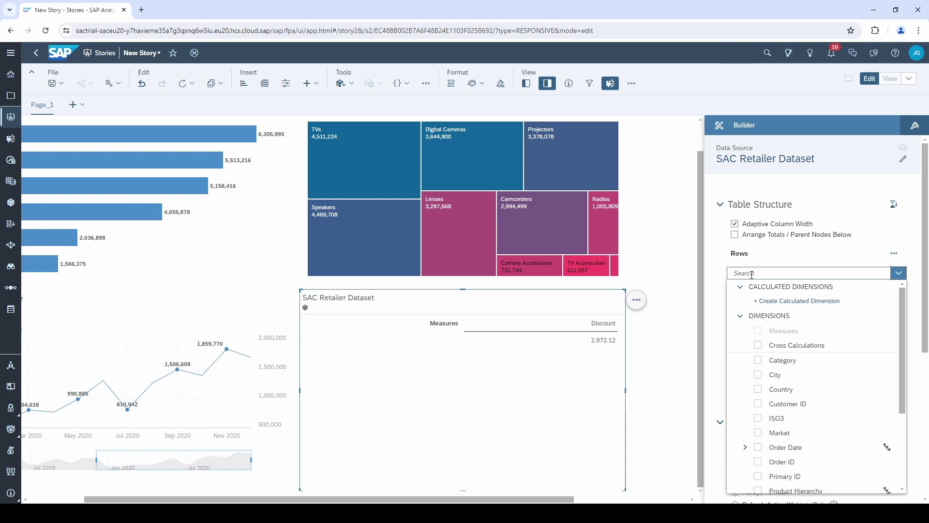
{"action": "left_click", "coordinate": [751, 273]}
{"action": "type", "text": "cus"}
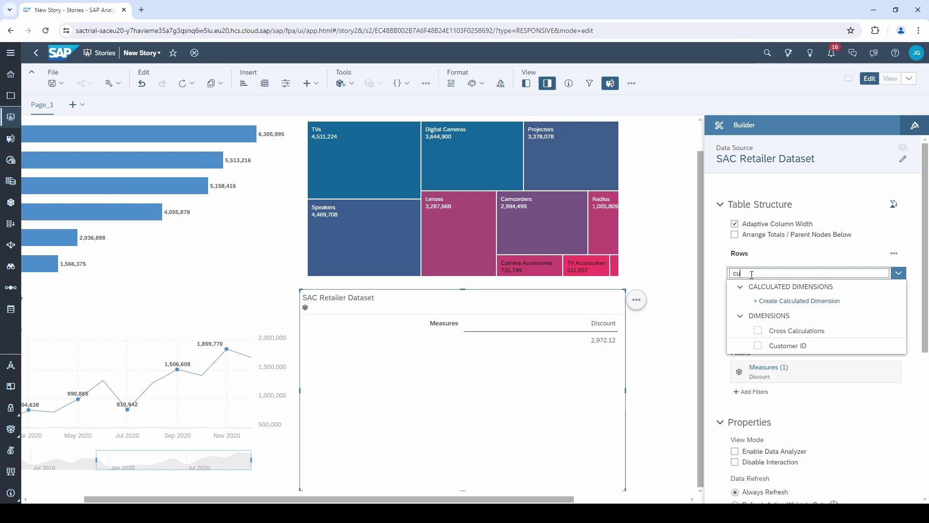
{"action": "left_click", "coordinate": [758, 302]}
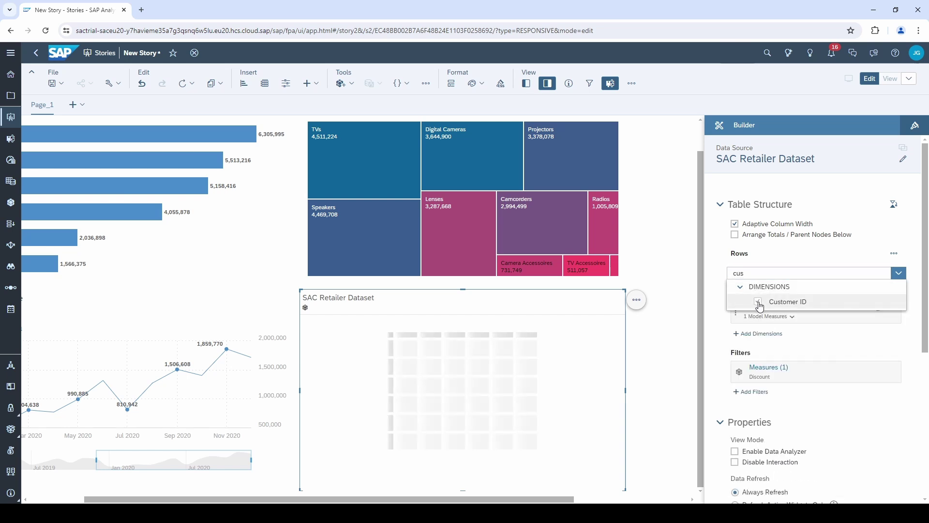
{"action": "left_click", "coordinate": [715, 298]}
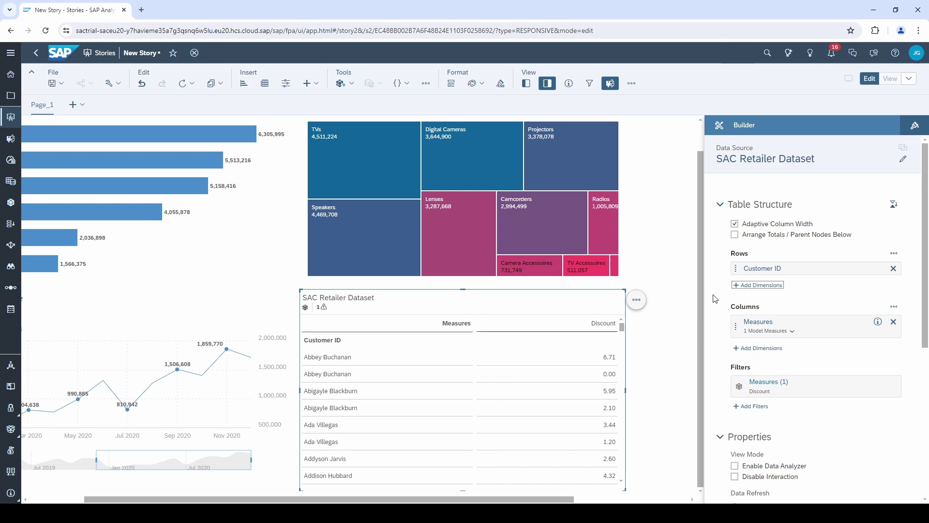
{"action": "mouse_move", "coordinate": [783, 321]}
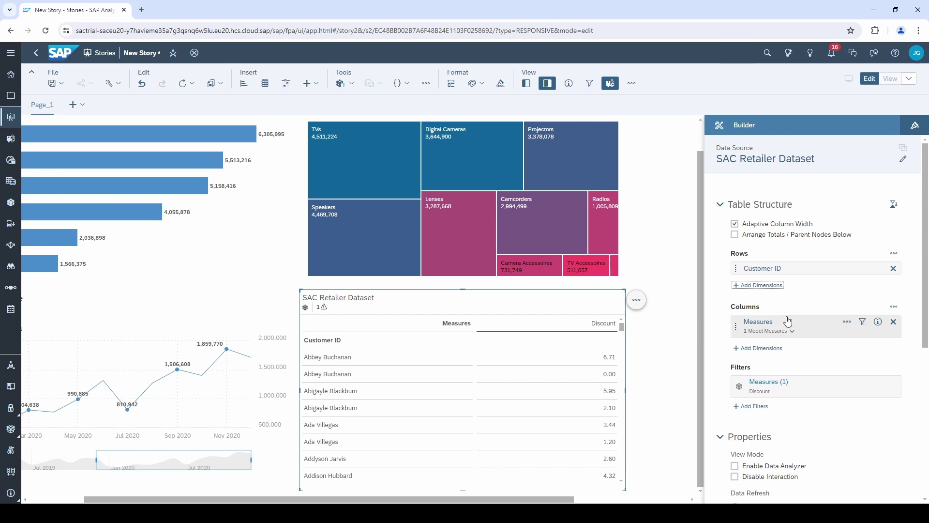
- Replace Discount with Sales and Profit in the table's measures
{"action": "left_click", "coordinate": [863, 323]}
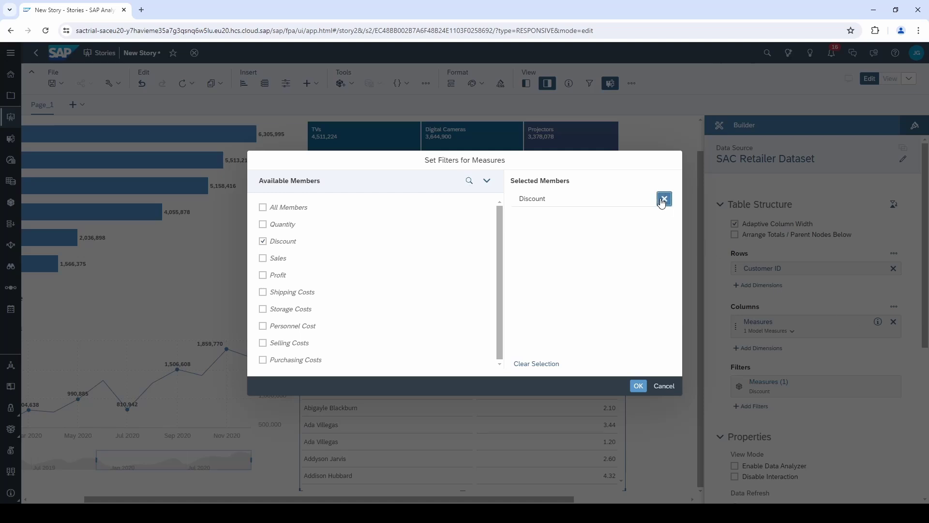
{"action": "left_click", "coordinate": [663, 199]}
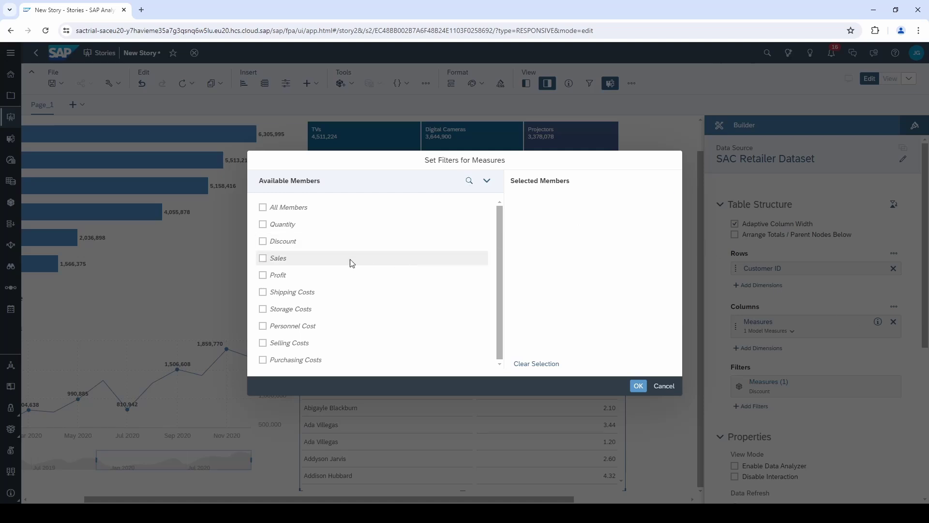
{"action": "left_click", "coordinate": [312, 260]}
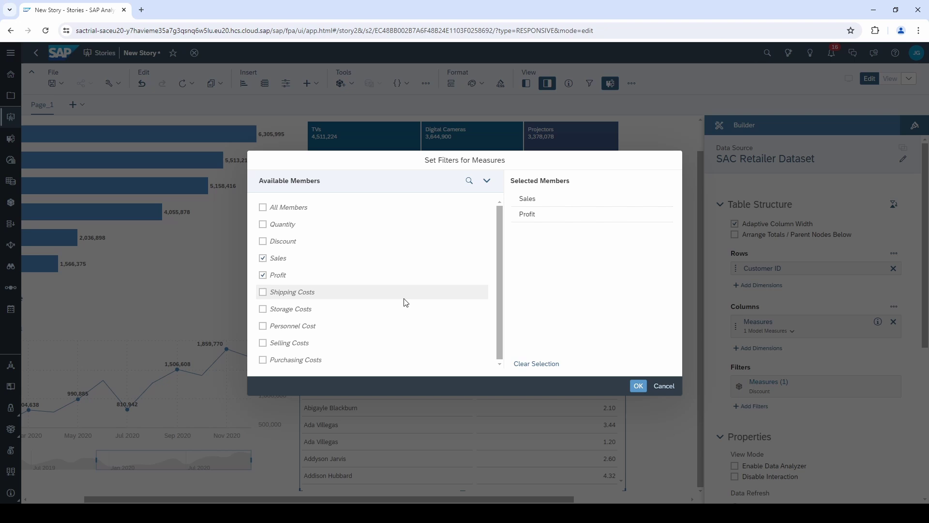
{"action": "left_click", "coordinate": [641, 388]}
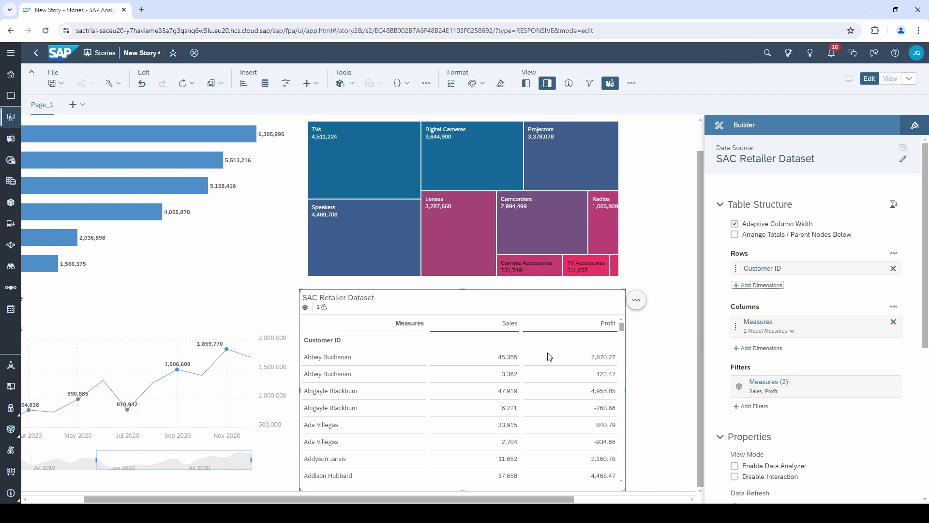
- Display the table's Sales and Profit column values as in-cell bar charts
{"action": "right_click", "coordinate": [507, 329]}
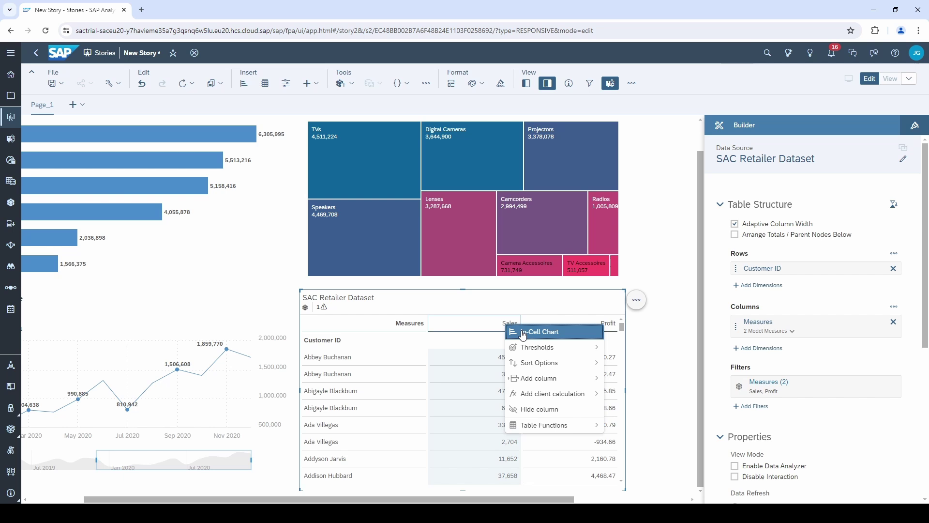
{"action": "left_click", "coordinate": [521, 332]}
{"action": "right_click", "coordinate": [587, 327]}
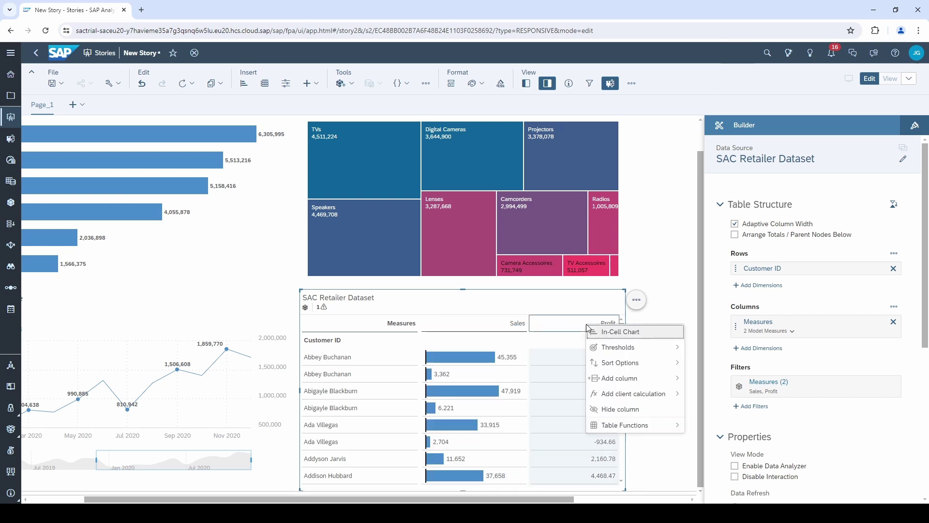
{"action": "left_click", "coordinate": [605, 334]}
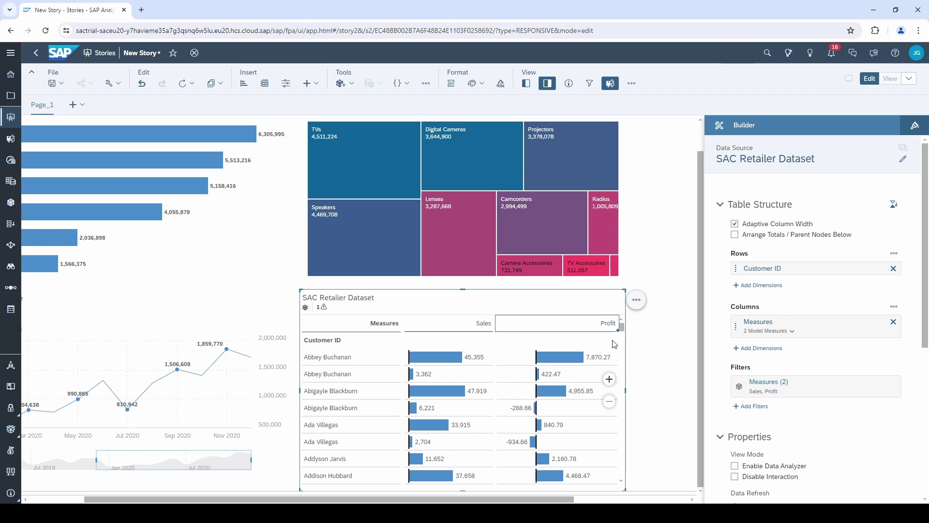
- Save the story under the name 'Test Story'
{"action": "left_click", "coordinate": [53, 87]}
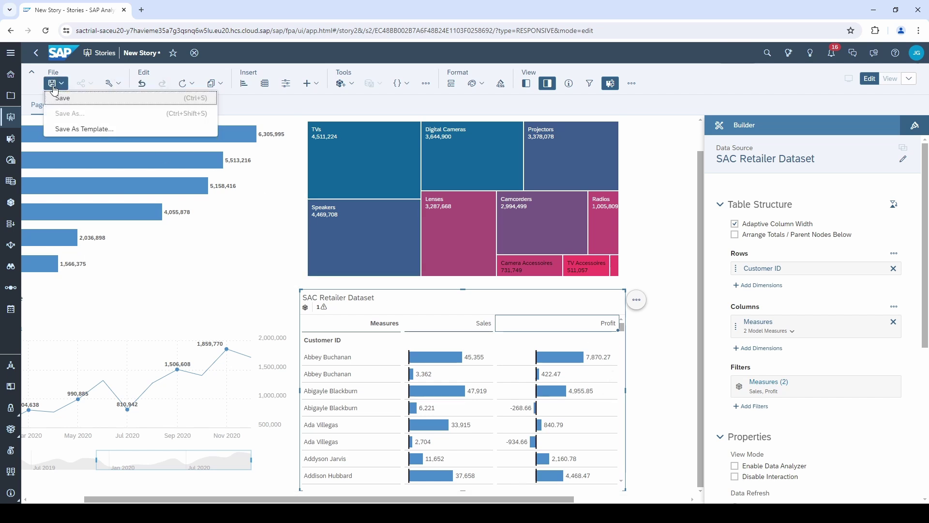
{"action": "left_click", "coordinate": [65, 97]}
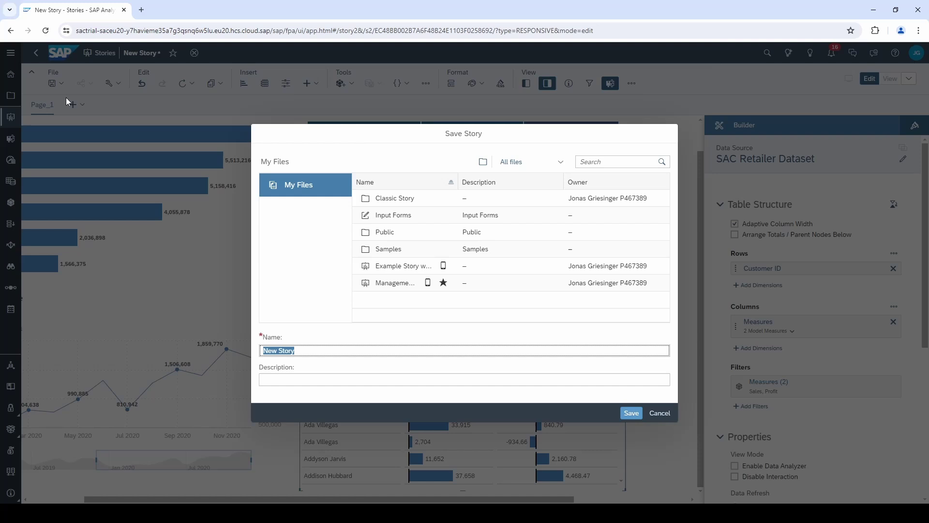
{"action": "type", "text": "Test Story"}
{"action": "key", "text": "Return"}
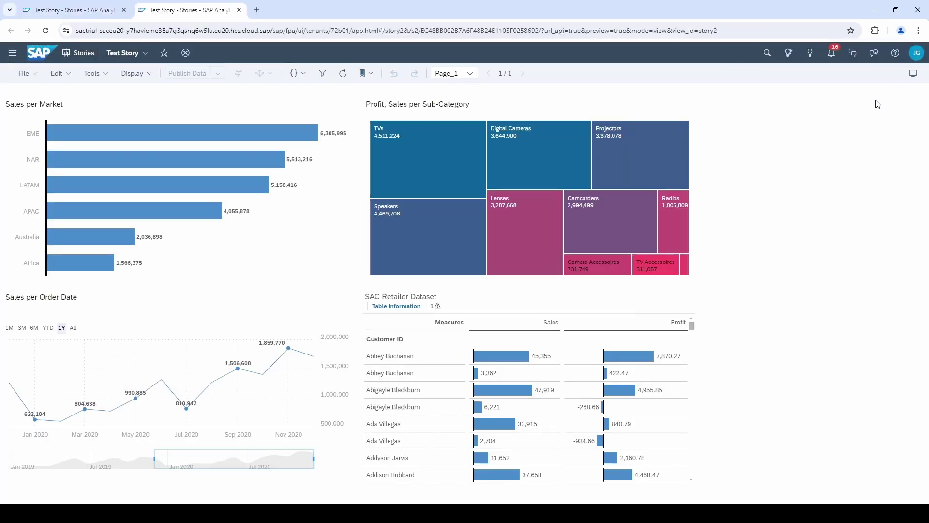
- Filter Sales per Market to the NAR market only, then undo that filter
{"action": "left_click", "coordinate": [75, 167]}
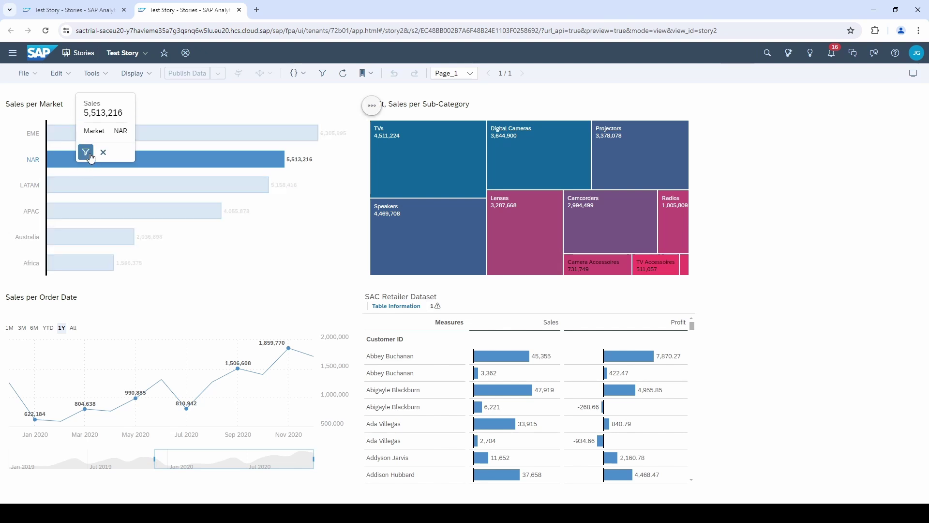
{"action": "left_click", "coordinate": [90, 155]}
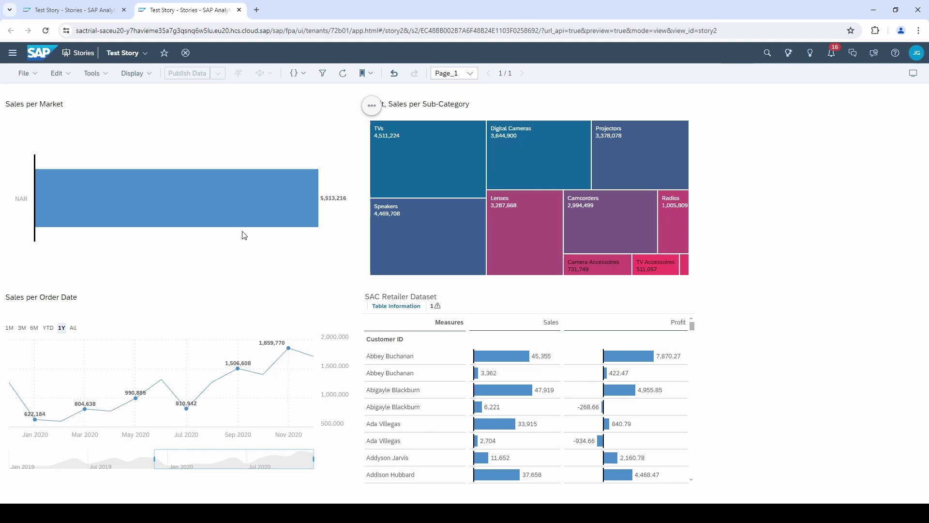
{"action": "left_click", "coordinate": [394, 73]}
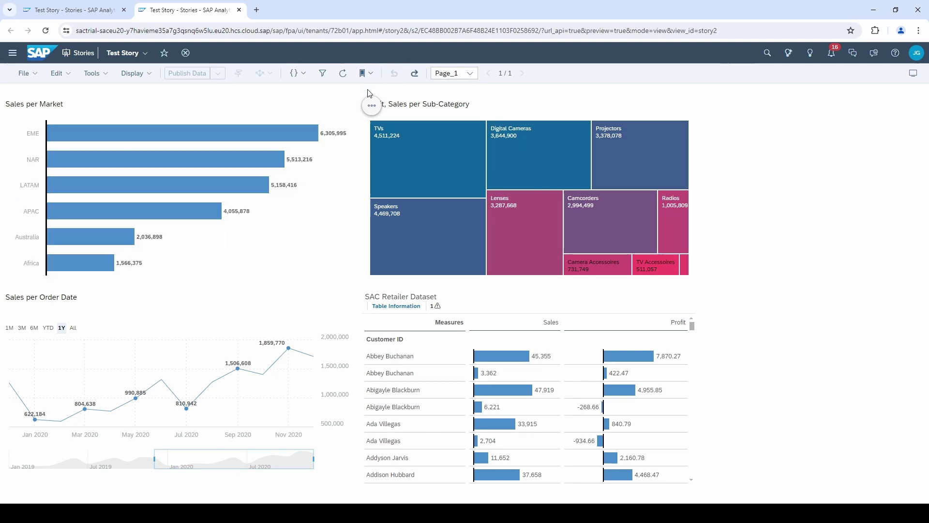
- Close the view tab and select the Sales per Market chart in the editable story
{"action": "left_click", "coordinate": [238, 10]}
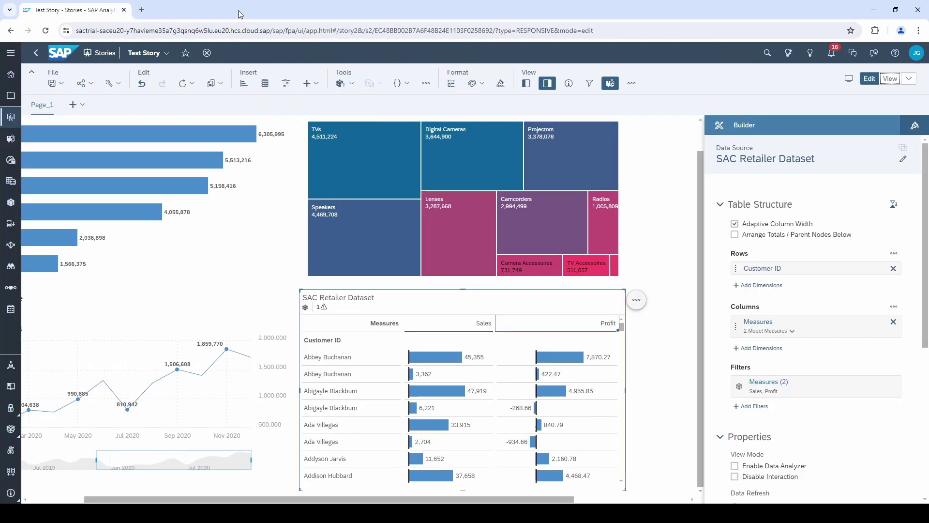
{"action": "left_click_drag", "start_coordinate": [361, 499], "coordinate": [294, 493]}
{"action": "left_click", "coordinate": [364, 211]}
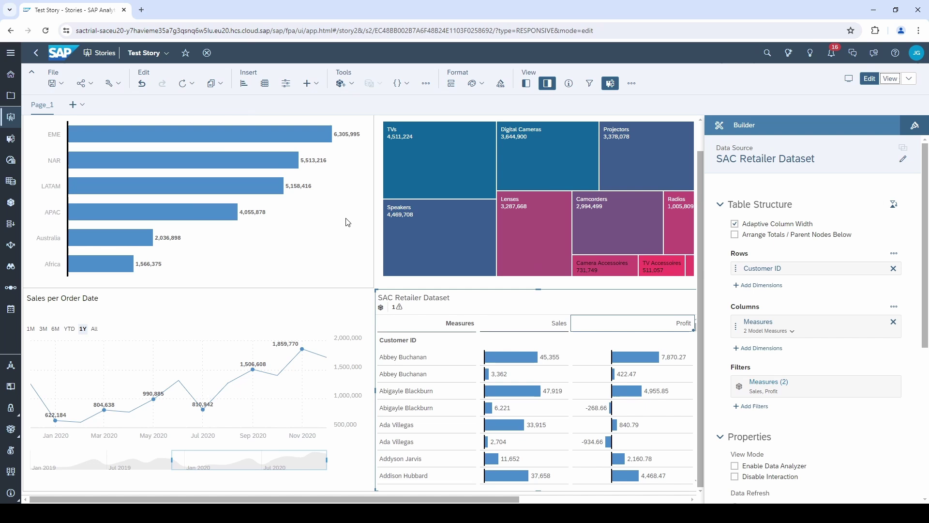
{"action": "scroll", "coordinate": [363, 210], "scroll_direction": "up", "scroll_amount": 1}
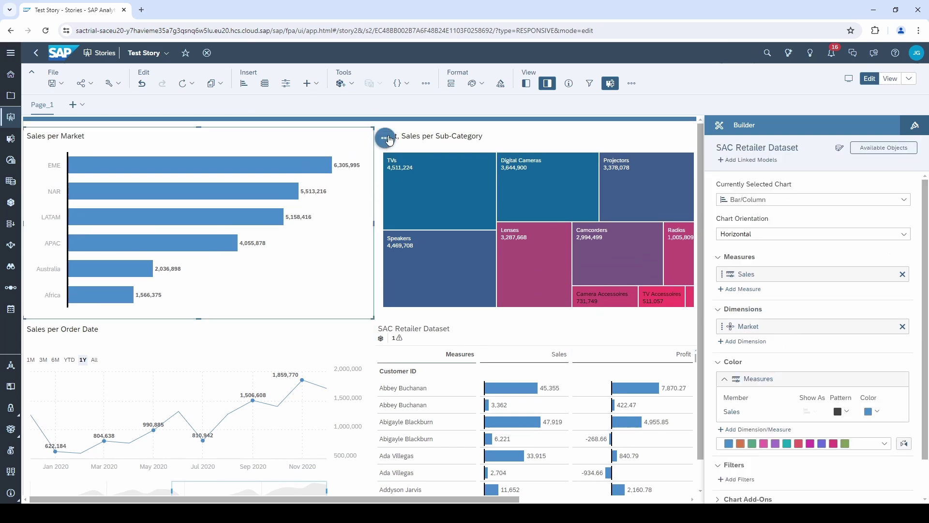
- Set Sales per Market linked analysis to All Widgets on the Page with Filter on Data Point Selection
{"action": "left_click", "coordinate": [387, 139]}
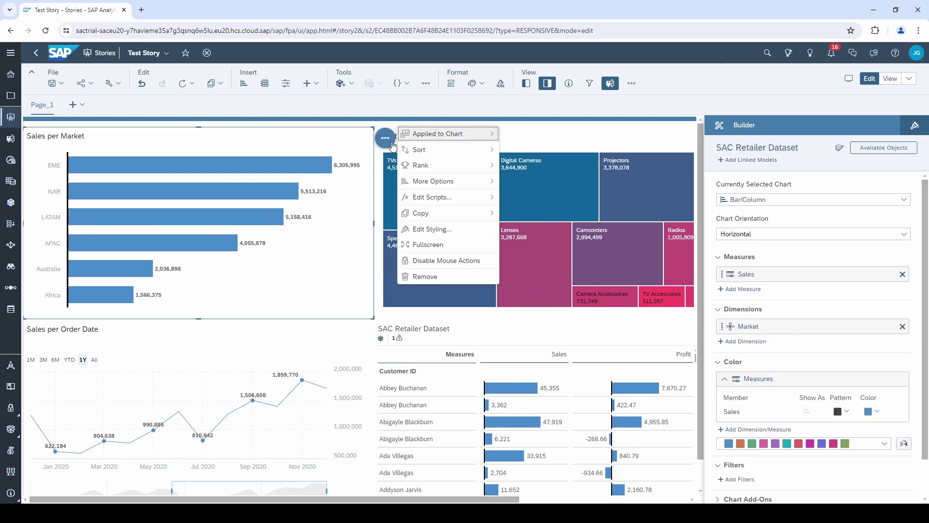
{"action": "mouse_move", "coordinate": [440, 182]}
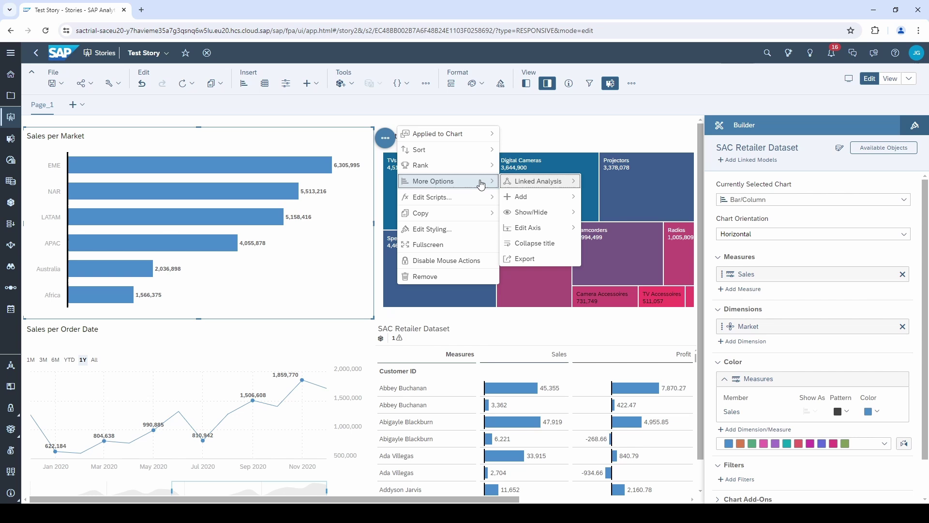
{"action": "mouse_move", "coordinate": [561, 185]}
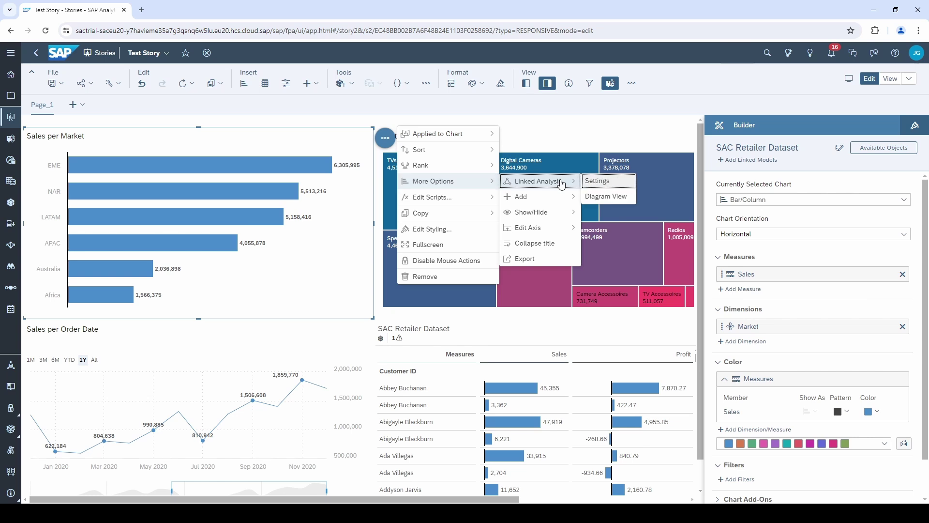
{"action": "left_click", "coordinate": [619, 182]}
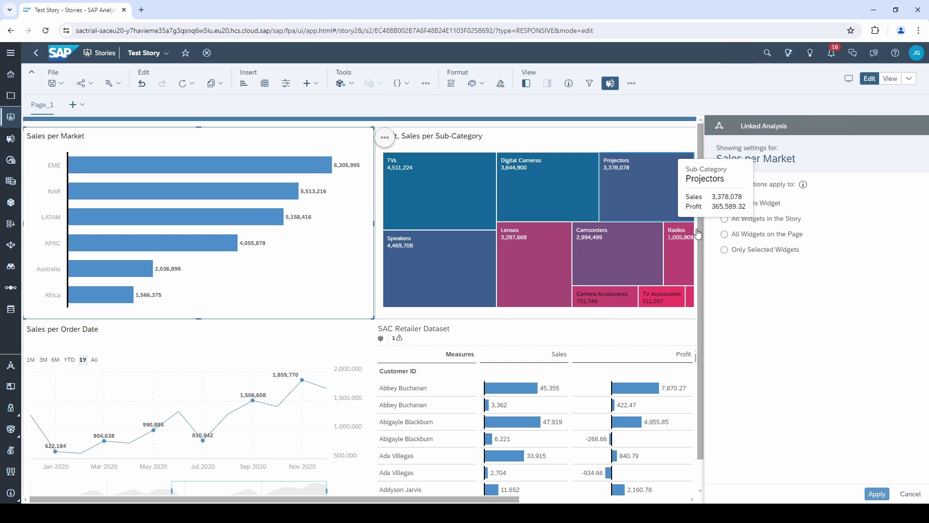
{"action": "left_click", "coordinate": [789, 237]}
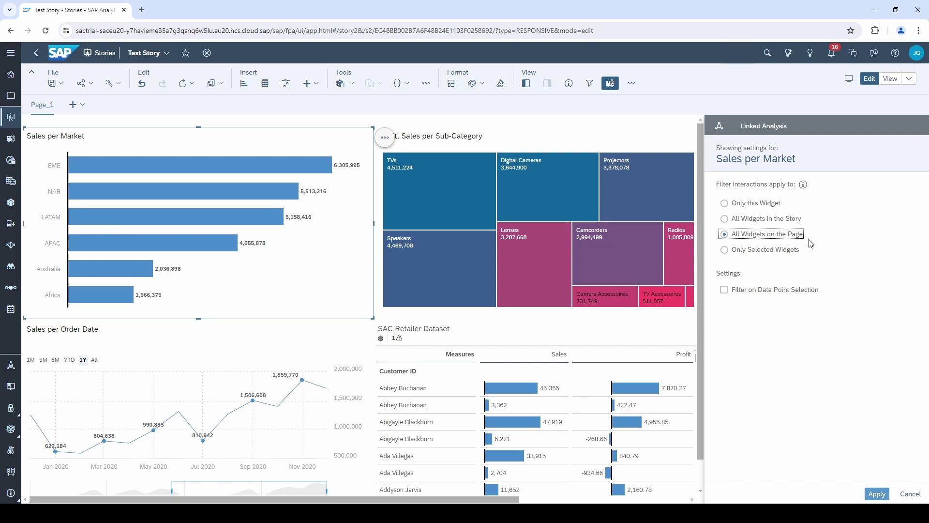
{"action": "left_click", "coordinate": [724, 290]}
{"action": "left_click", "coordinate": [876, 494]}
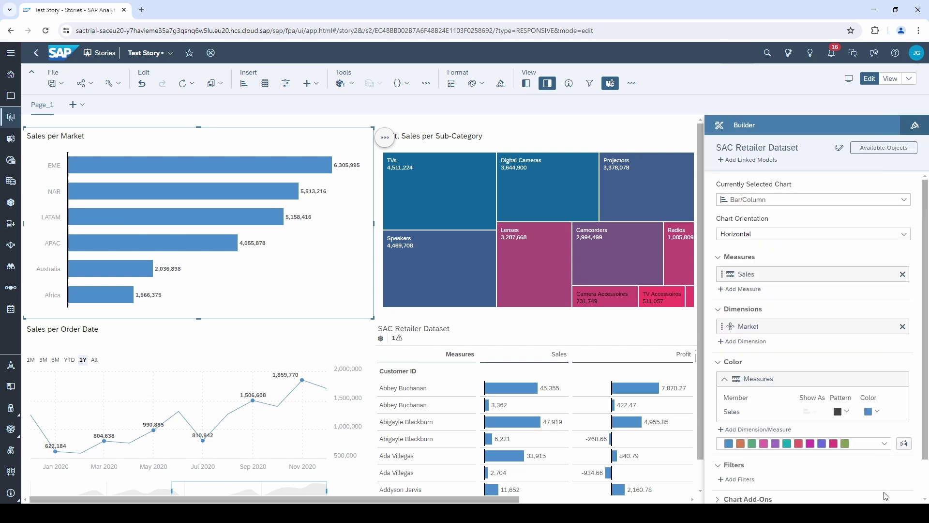
- Set the Profit, Sales per Sub-Category treemap's linked analysis to All Widgets on the Page
{"action": "left_click", "coordinate": [542, 162]}
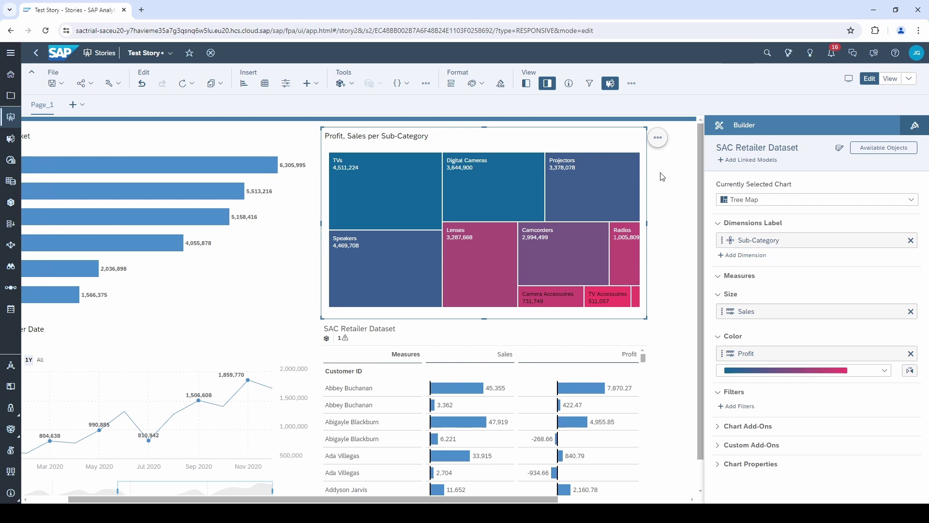
{"action": "left_click", "coordinate": [659, 139]}
{"action": "mouse_move", "coordinate": [702, 167]}
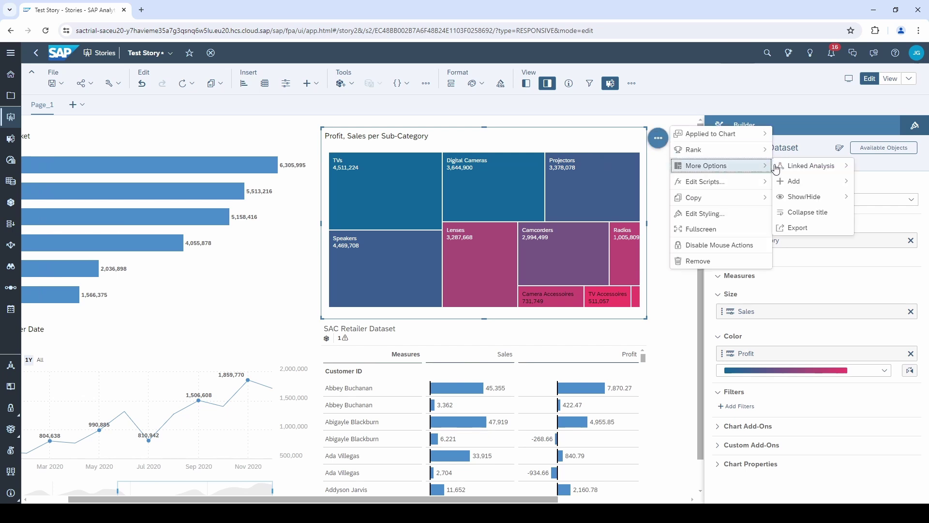
{"action": "mouse_move", "coordinate": [808, 165]}
{"action": "left_click", "coordinate": [871, 167]}
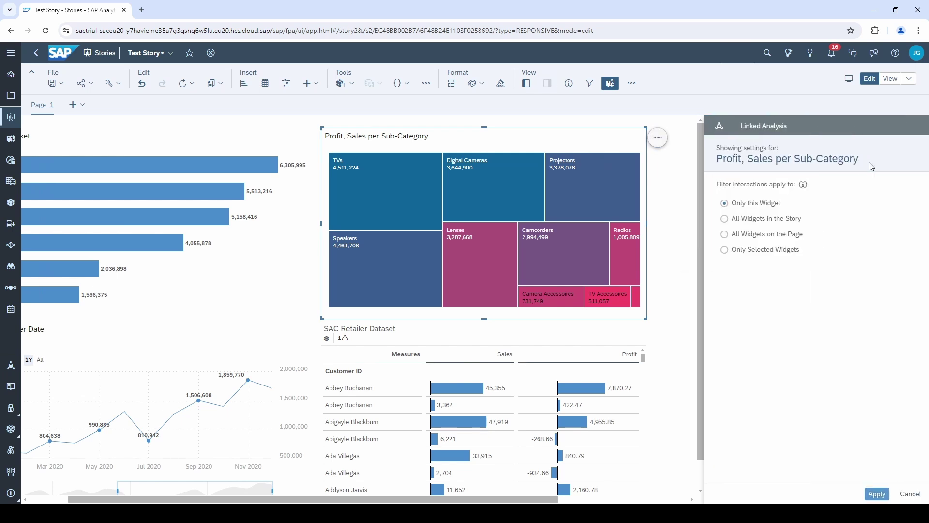
{"action": "left_click", "coordinate": [784, 237]}
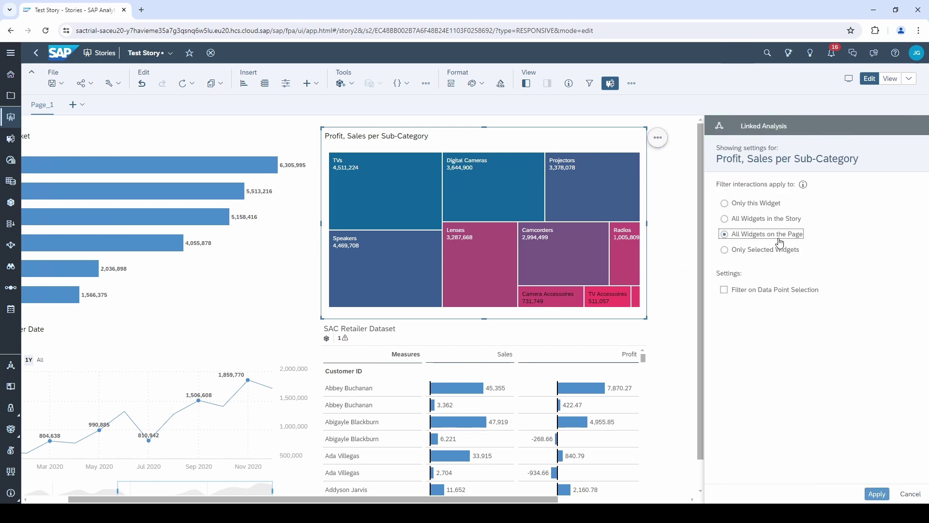
{"action": "left_click", "coordinate": [881, 497]}
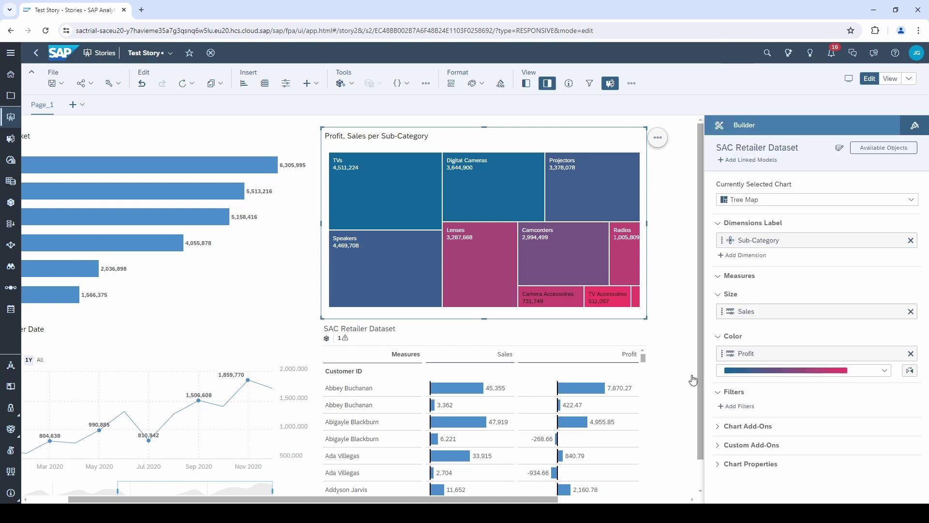
- Save the story, then in view mode filter the whole page to market EME and sub-category TVs
{"action": "left_click", "coordinate": [58, 87]}
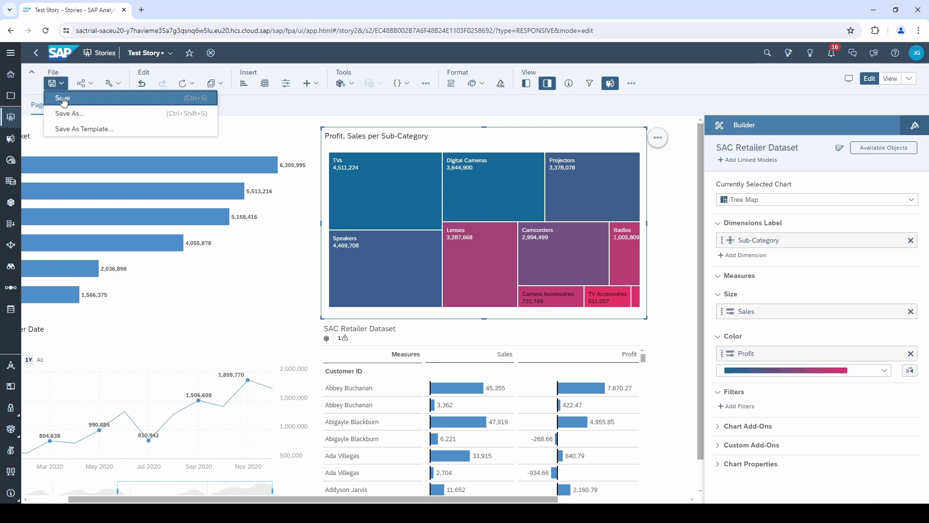
{"action": "left_click", "coordinate": [63, 99]}
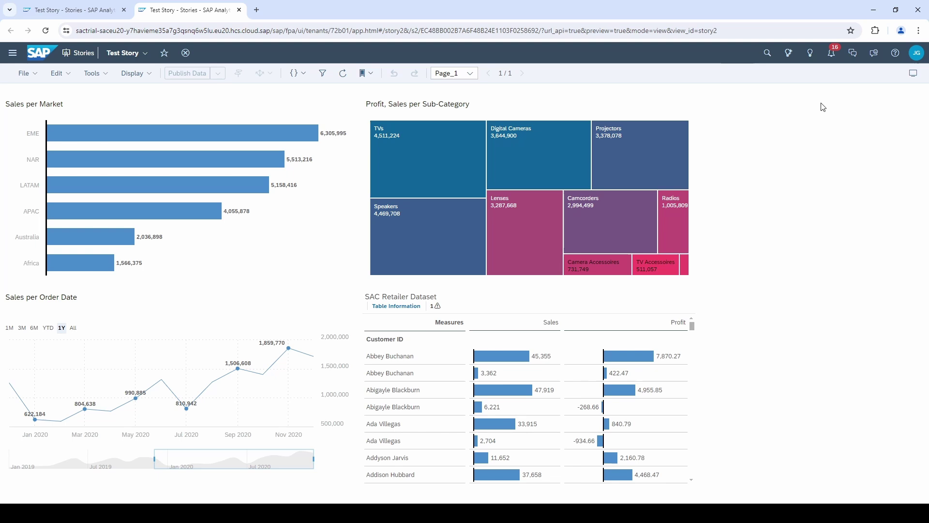
{"action": "left_click", "coordinate": [183, 140]}
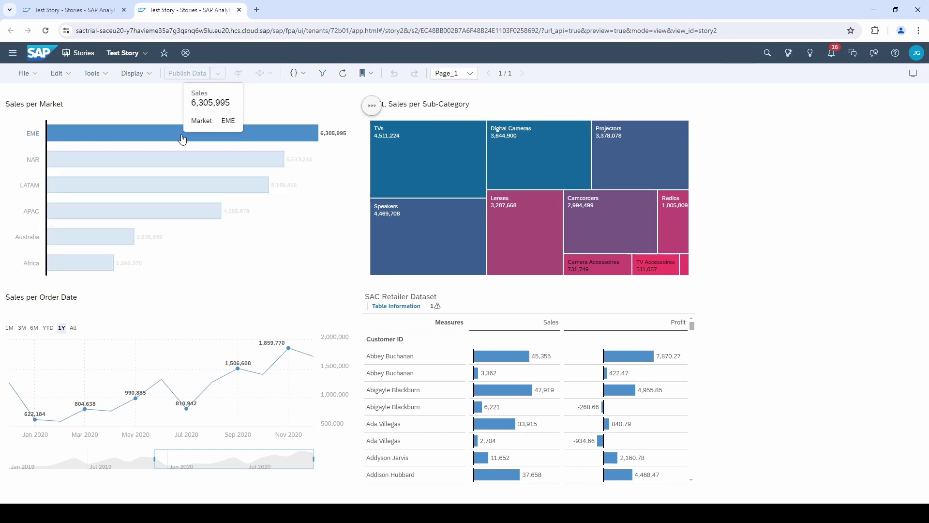
{"action": "left_click", "coordinate": [191, 122]}
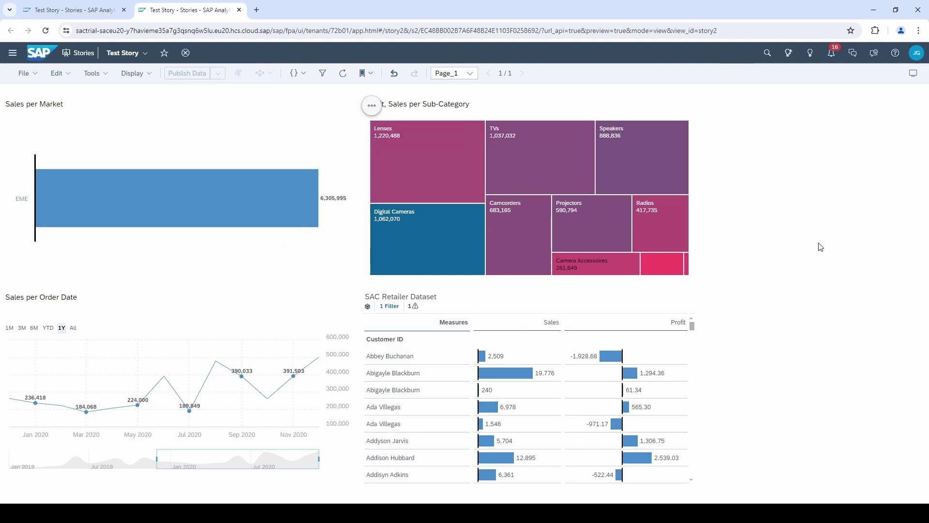
{"action": "left_click", "coordinate": [550, 172]}
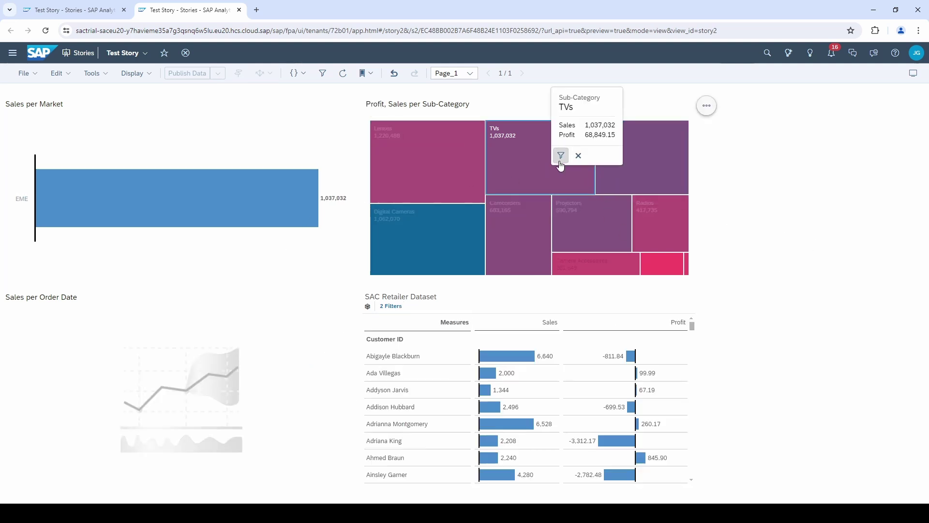
{"action": "left_click", "coordinate": [561, 153]}
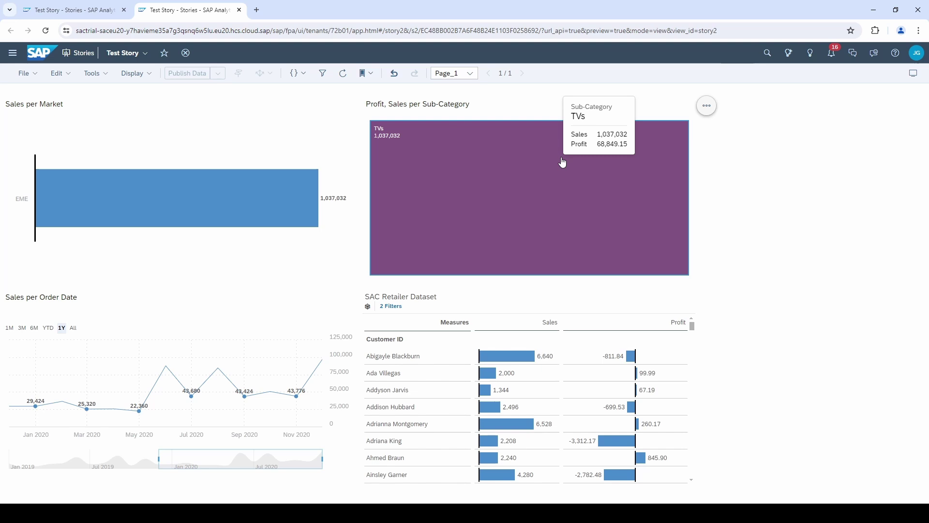
- Sort the filtered table by Sales, Highest to Lowest
{"action": "left_click", "coordinate": [521, 326]}
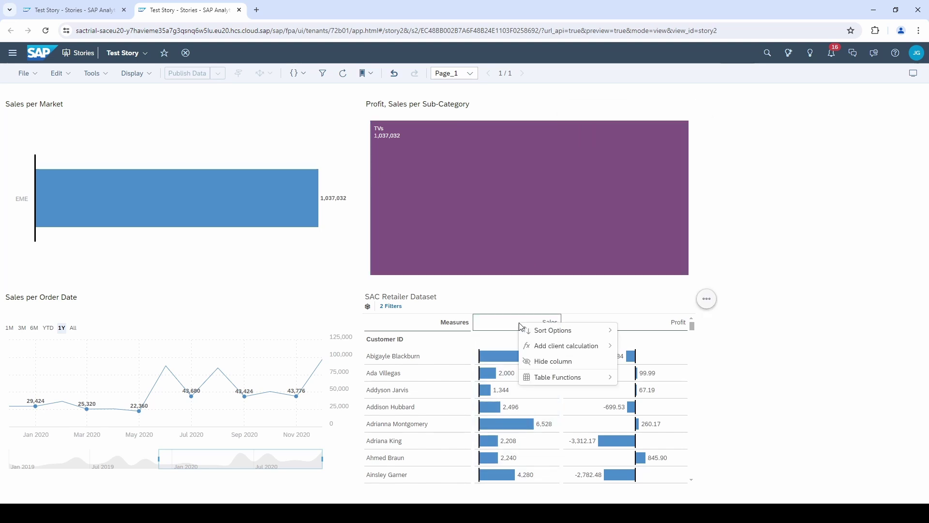
{"action": "mouse_move", "coordinate": [551, 332]}
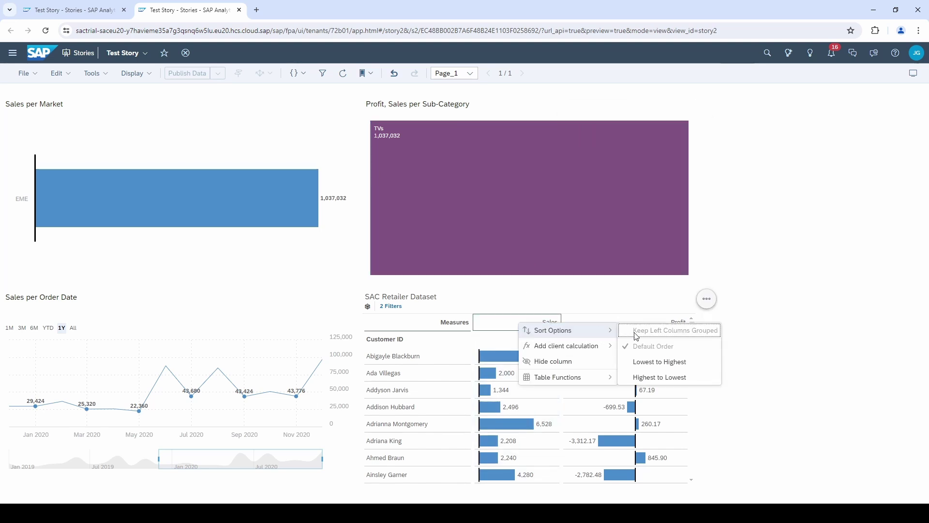
{"action": "left_click", "coordinate": [680, 376]}
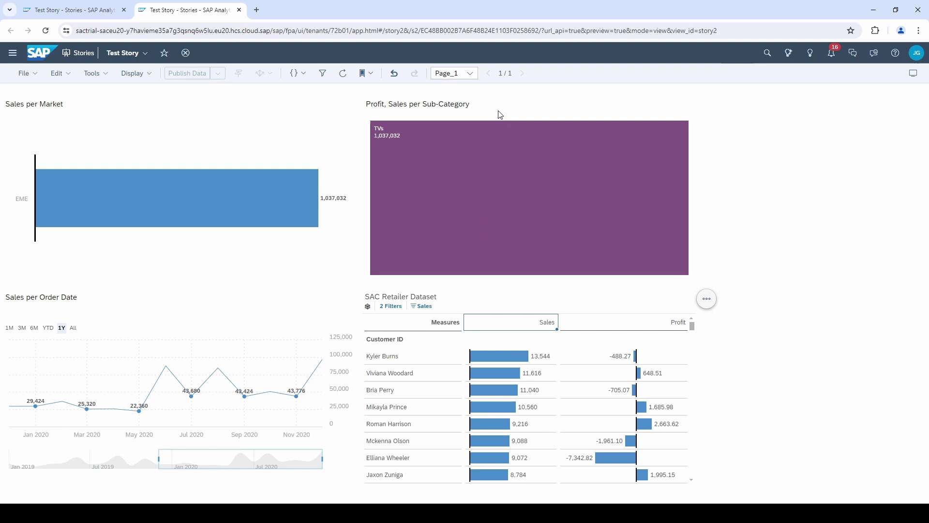
- Remove the Market EME and Sub-Category TVs filters applied to the treemap
{"action": "left_click", "coordinate": [715, 106]}
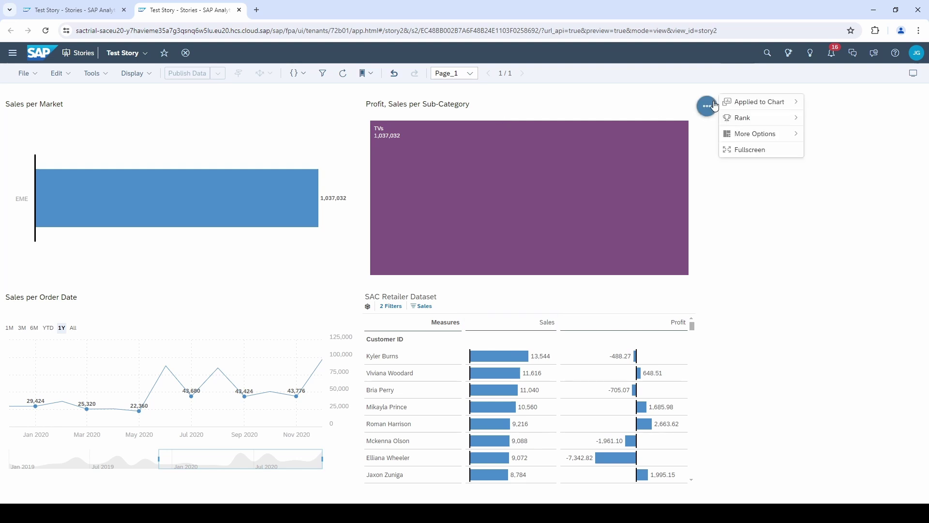
{"action": "mouse_move", "coordinate": [750, 101]}
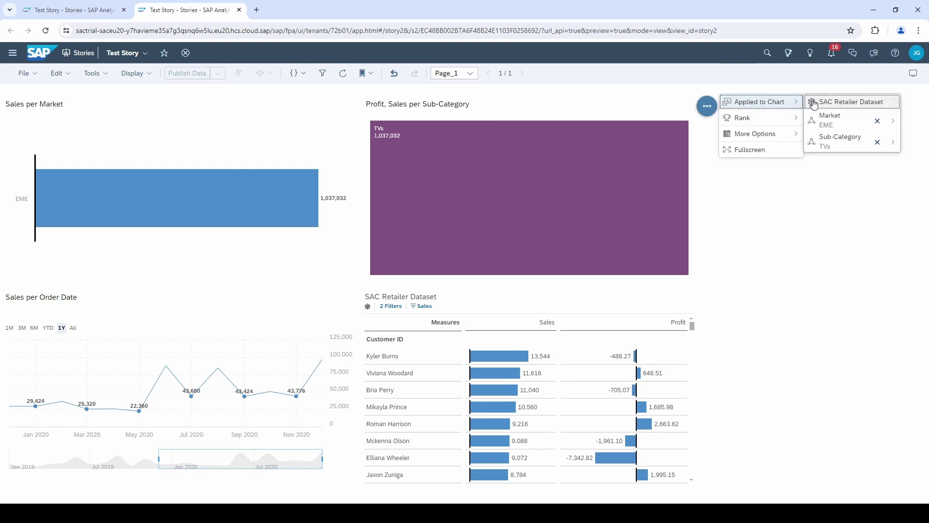
{"action": "left_click", "coordinate": [877, 120]}
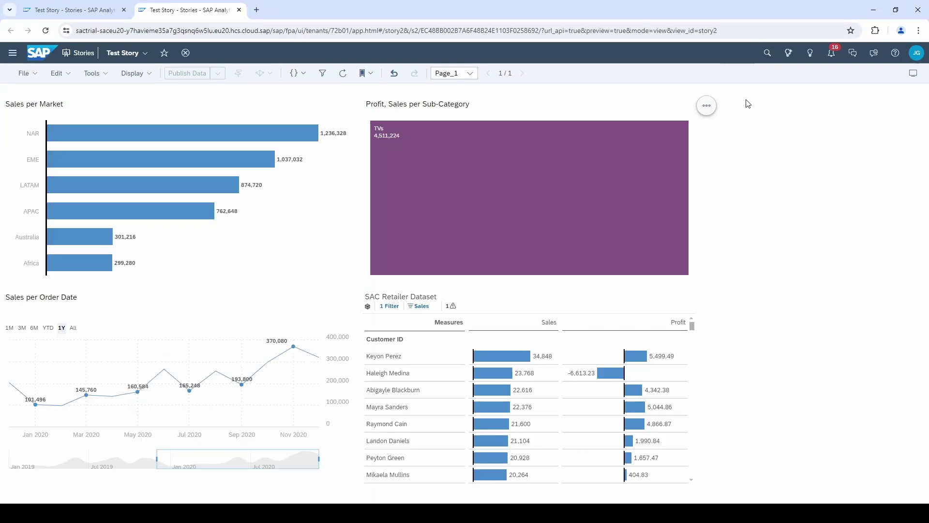
{"action": "left_click", "coordinate": [713, 112]}
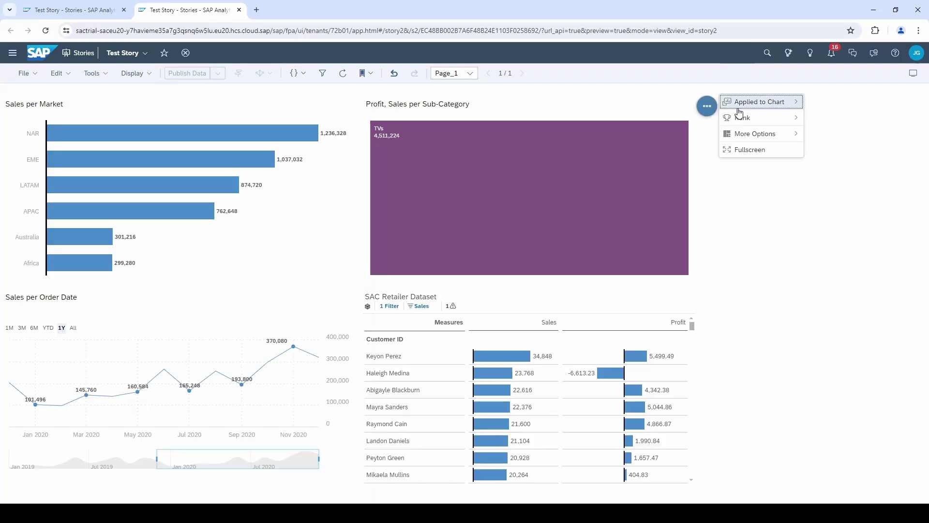
{"action": "mouse_move", "coordinate": [758, 112]}
{"action": "left_click", "coordinate": [877, 121]}
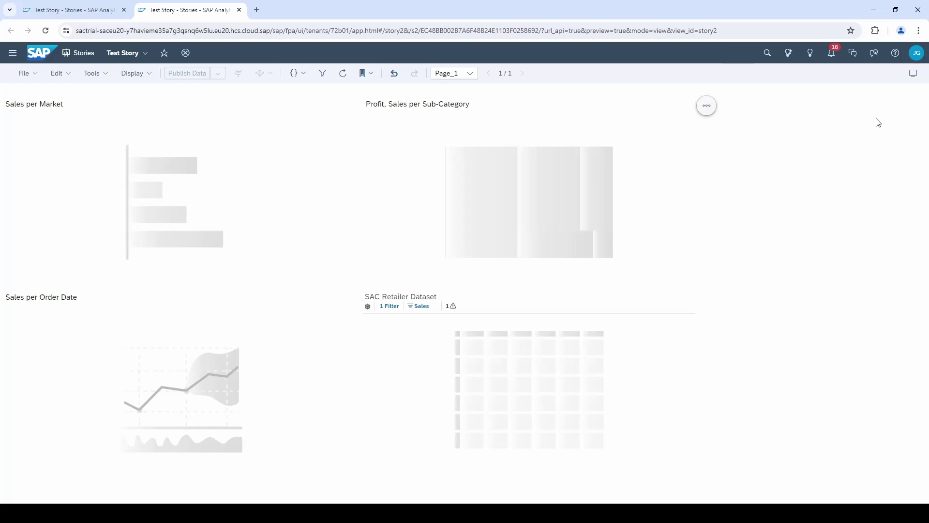